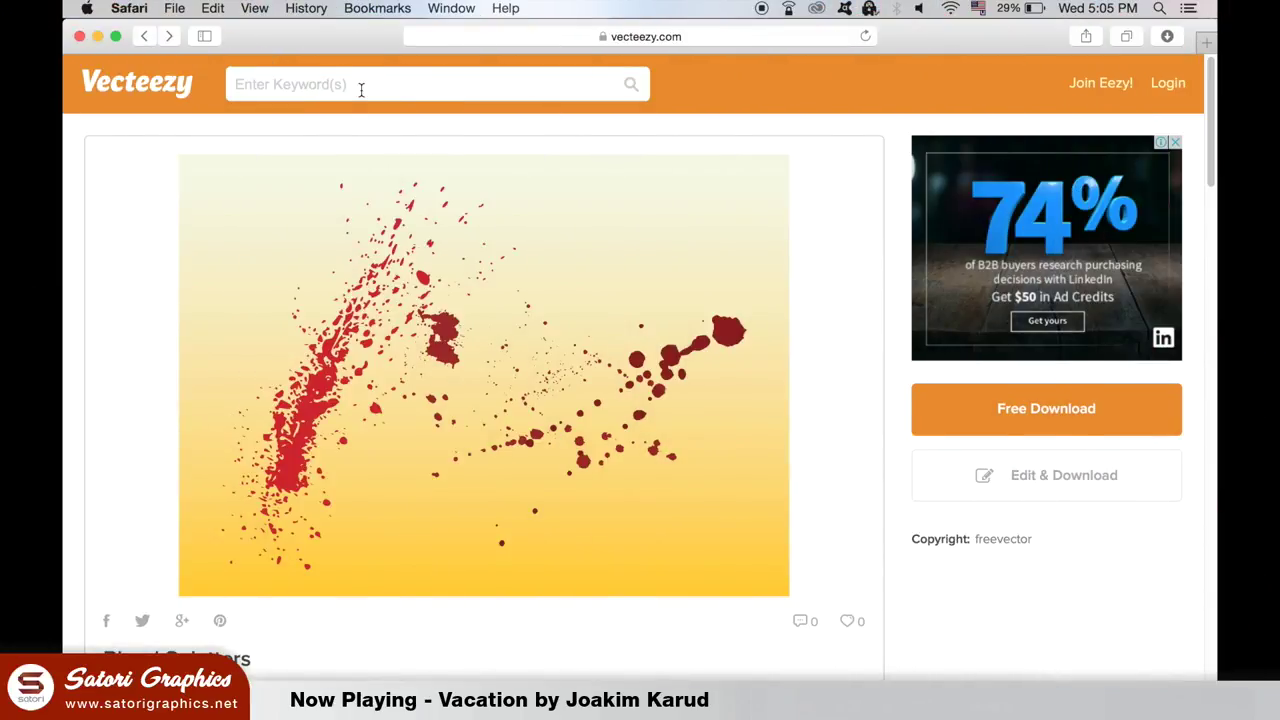
# Search Vecteezy for 'splatter' and download the free red splatter graphics set
pyautogui.write('er')
pyautogui.press('Return')
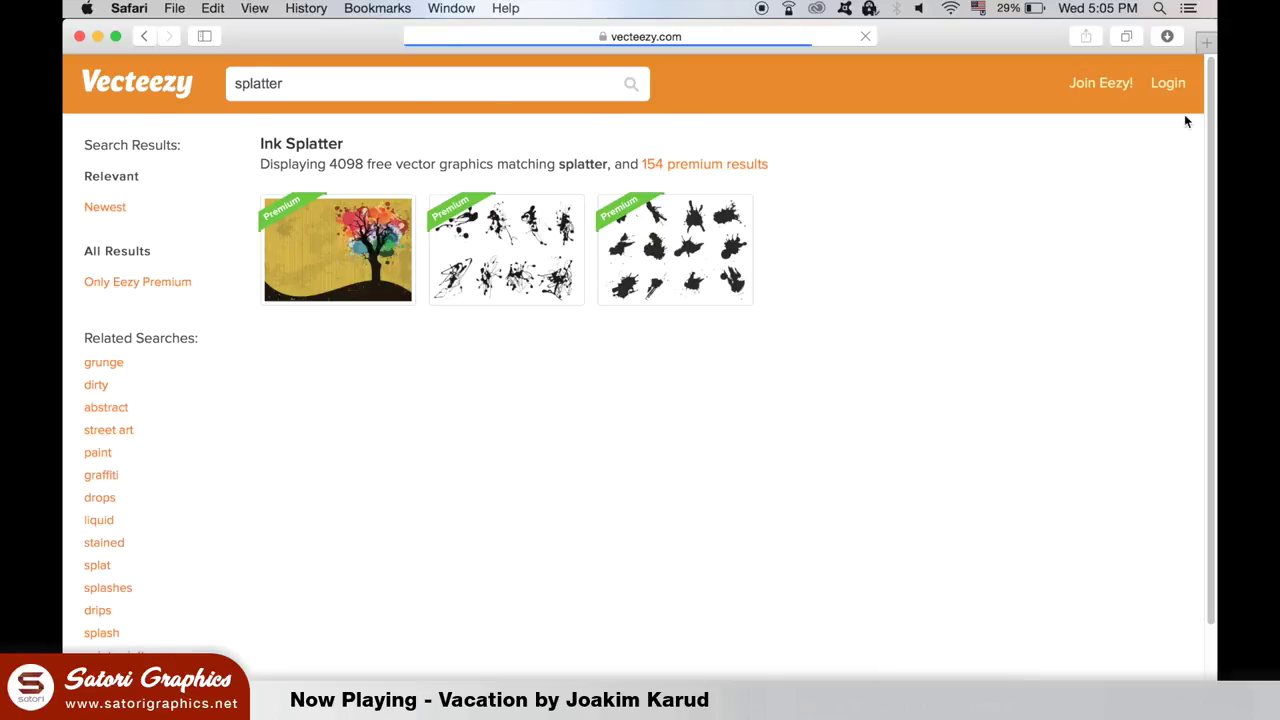
pyautogui.moveTo(1210, 88); pyautogui.dragTo(1208, 243)
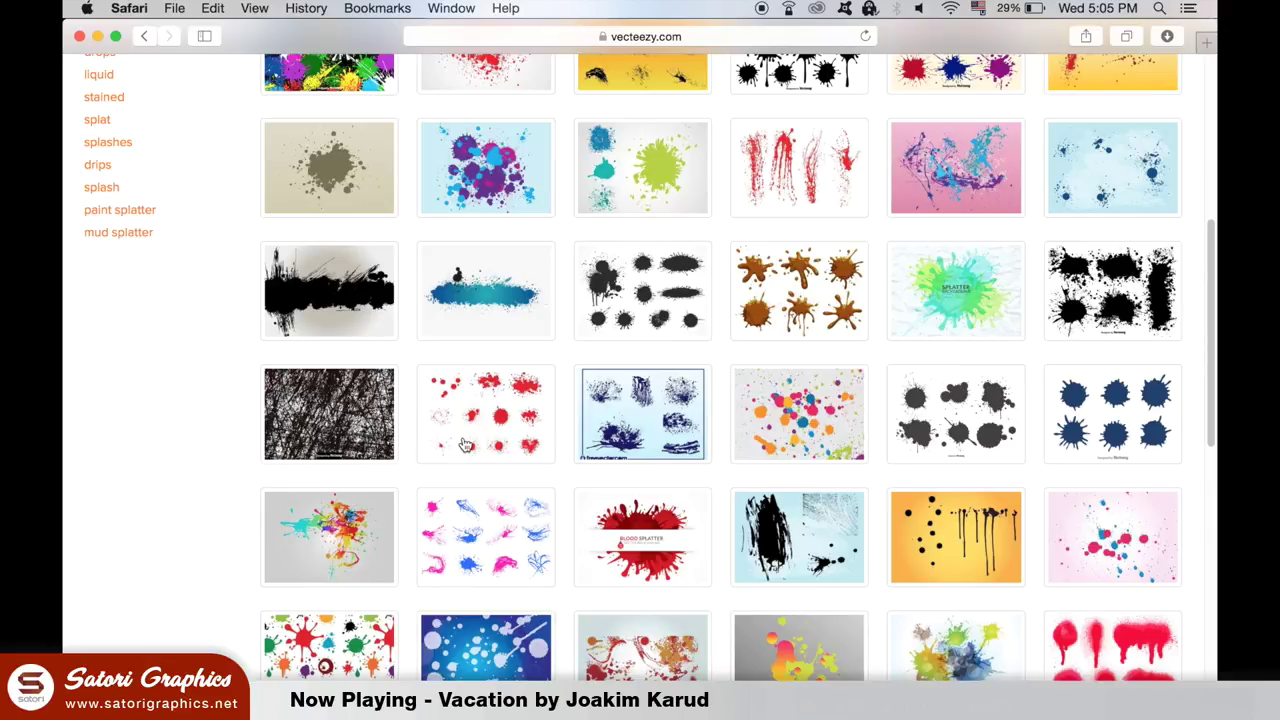
pyautogui.scroll(3, 493, 428)
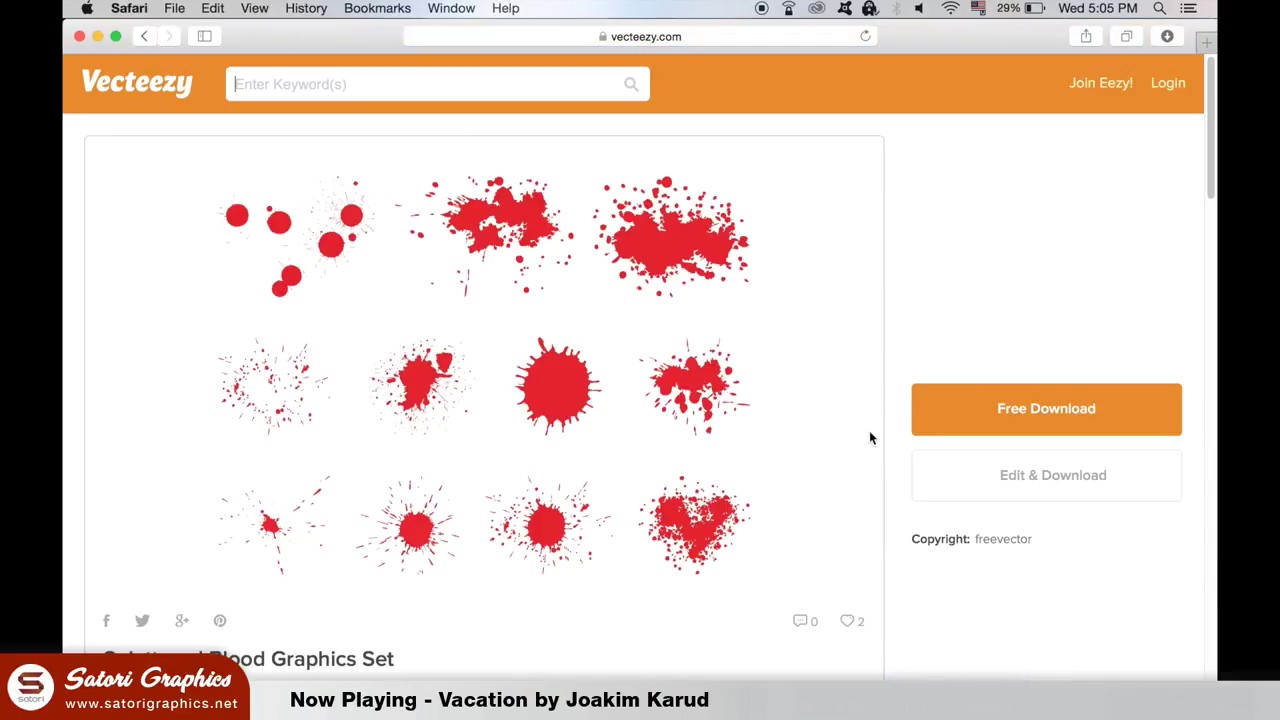
pyautogui.click(1011, 420)
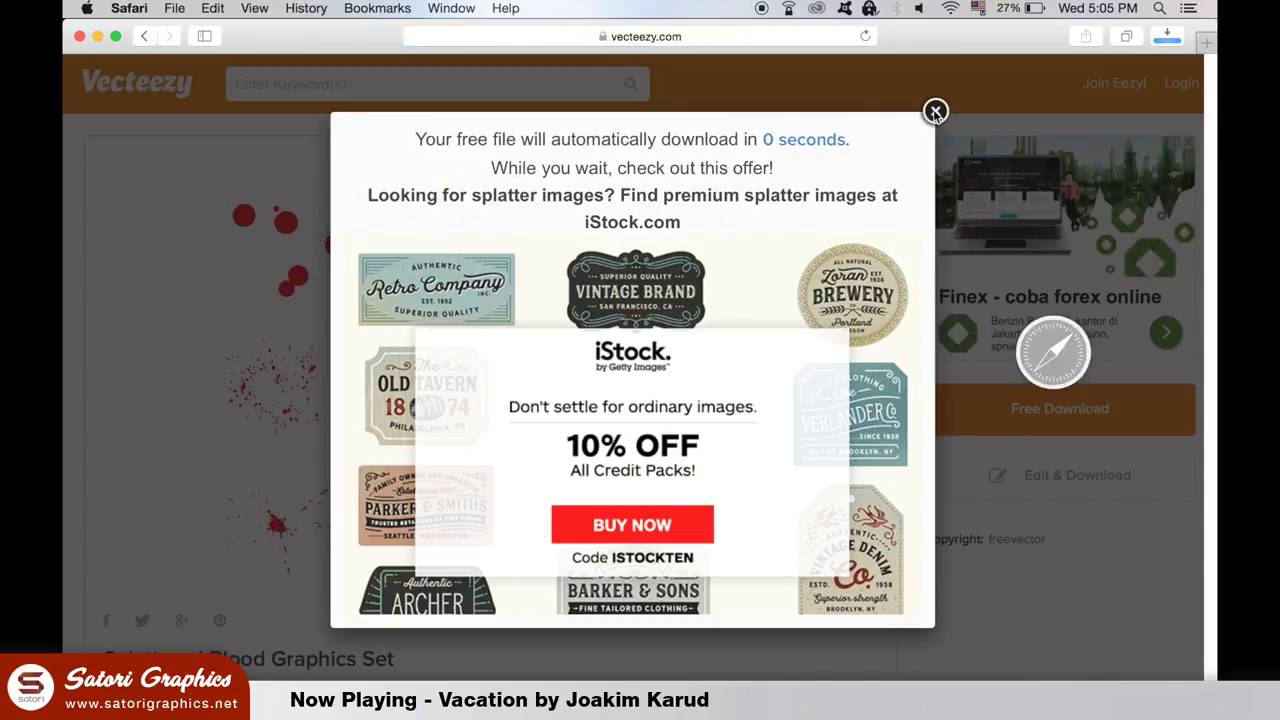
pyautogui.click(934, 111)
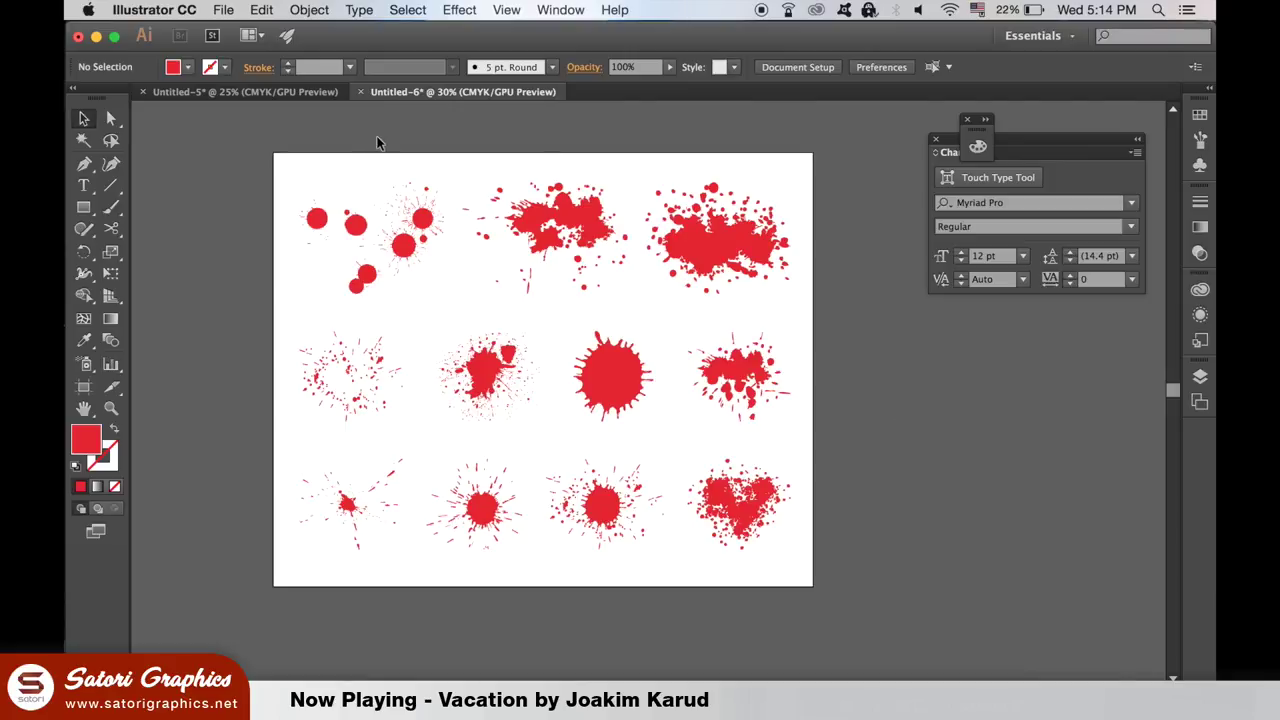
# In Untitled-5, lock the black background rectangle with Object > Lock > Selection
pyautogui.click(294, 92)
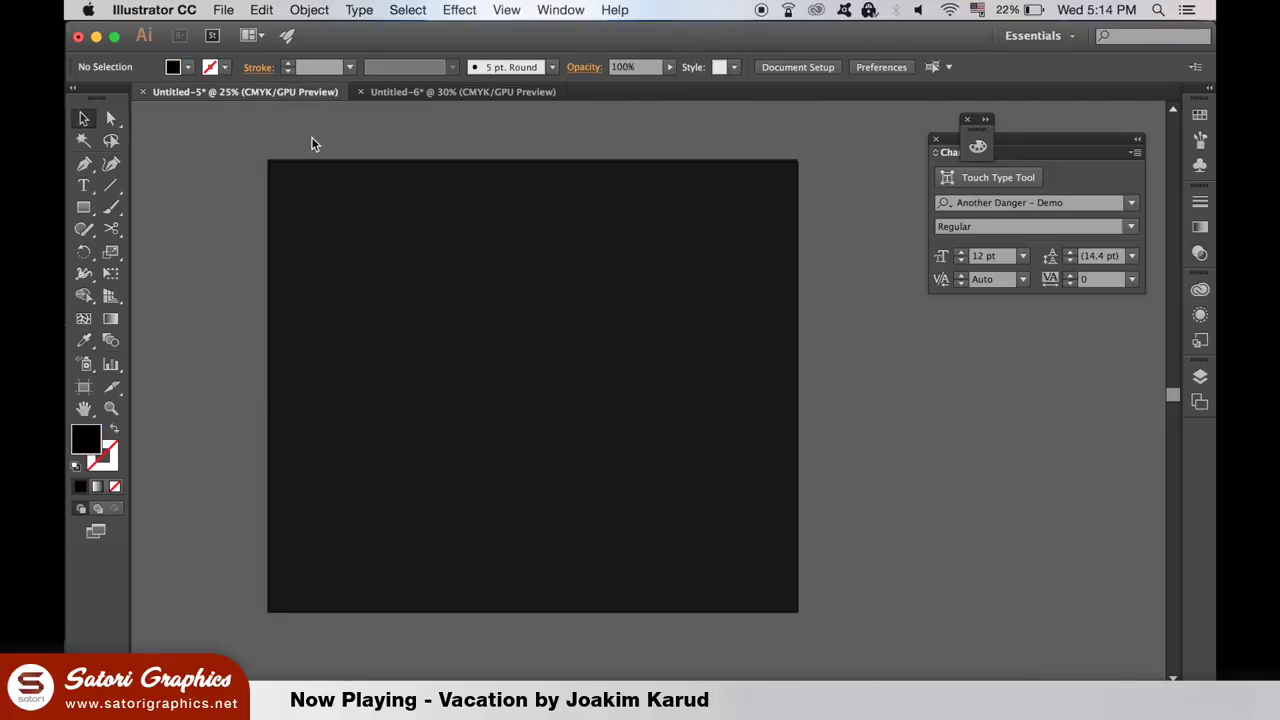
pyautogui.click(513, 308)
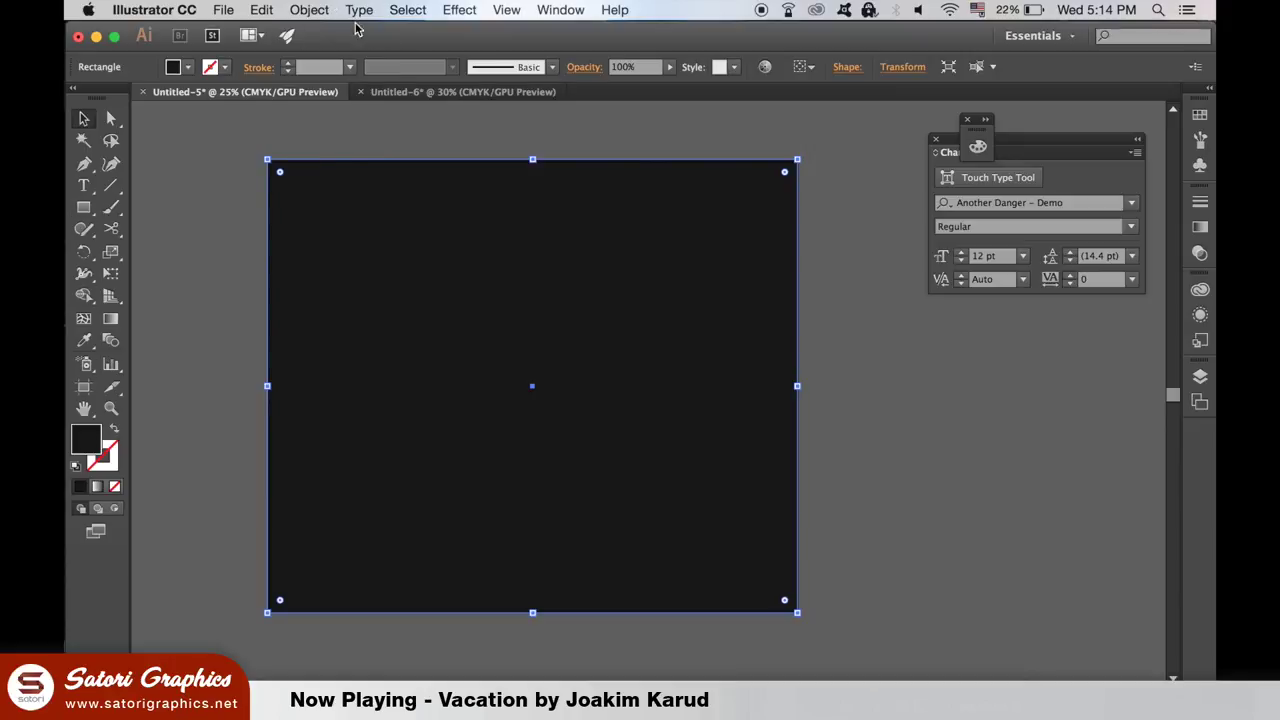
pyautogui.click(326, 9)
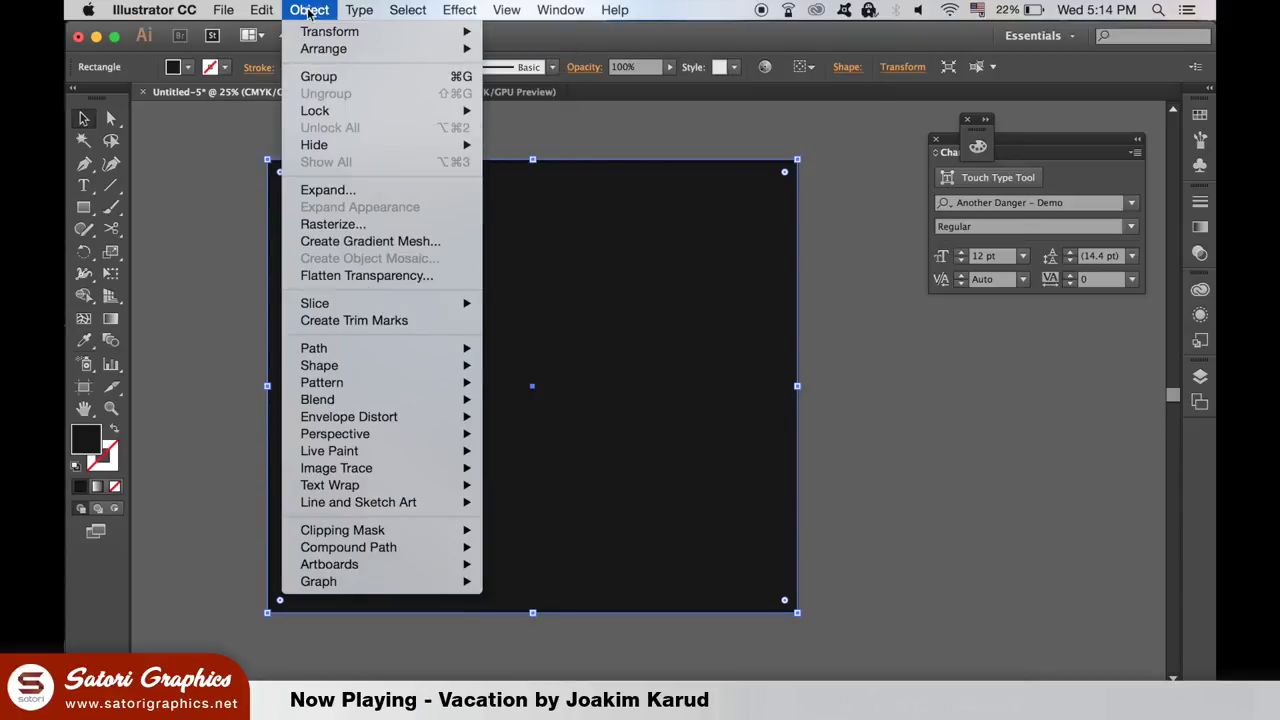
pyautogui.moveTo(345, 112)
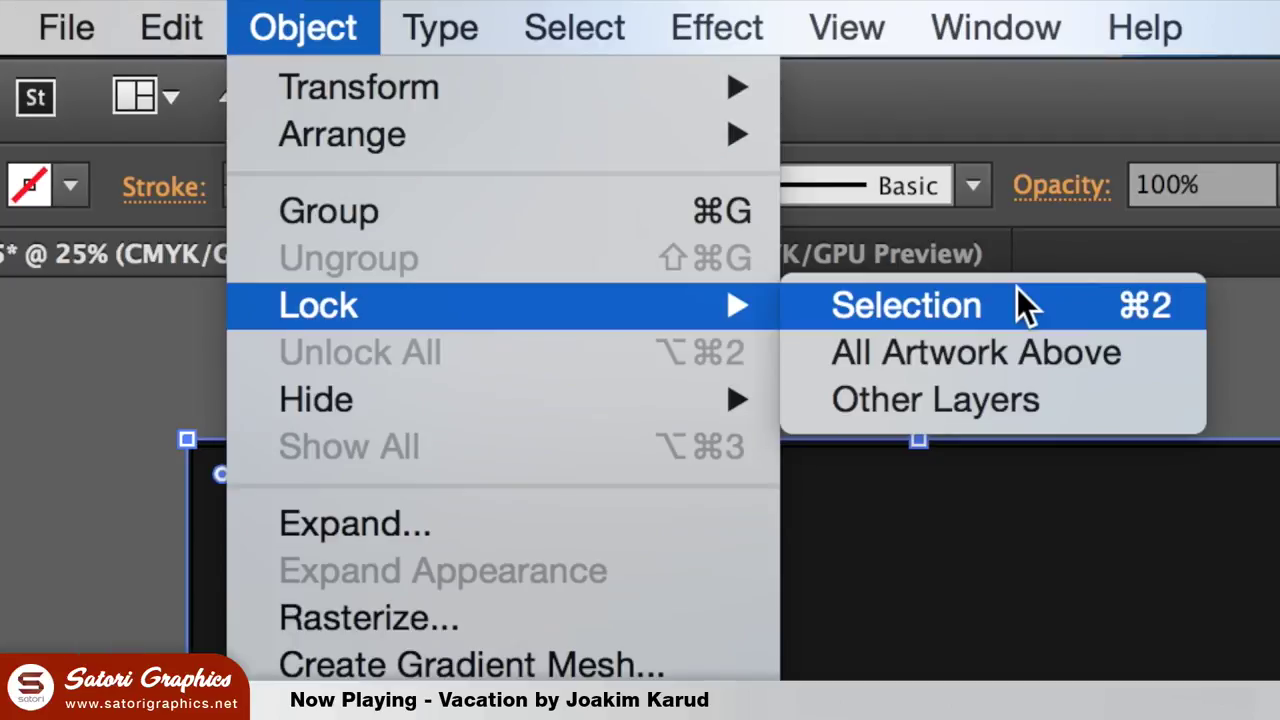
pyautogui.click(1016, 290)
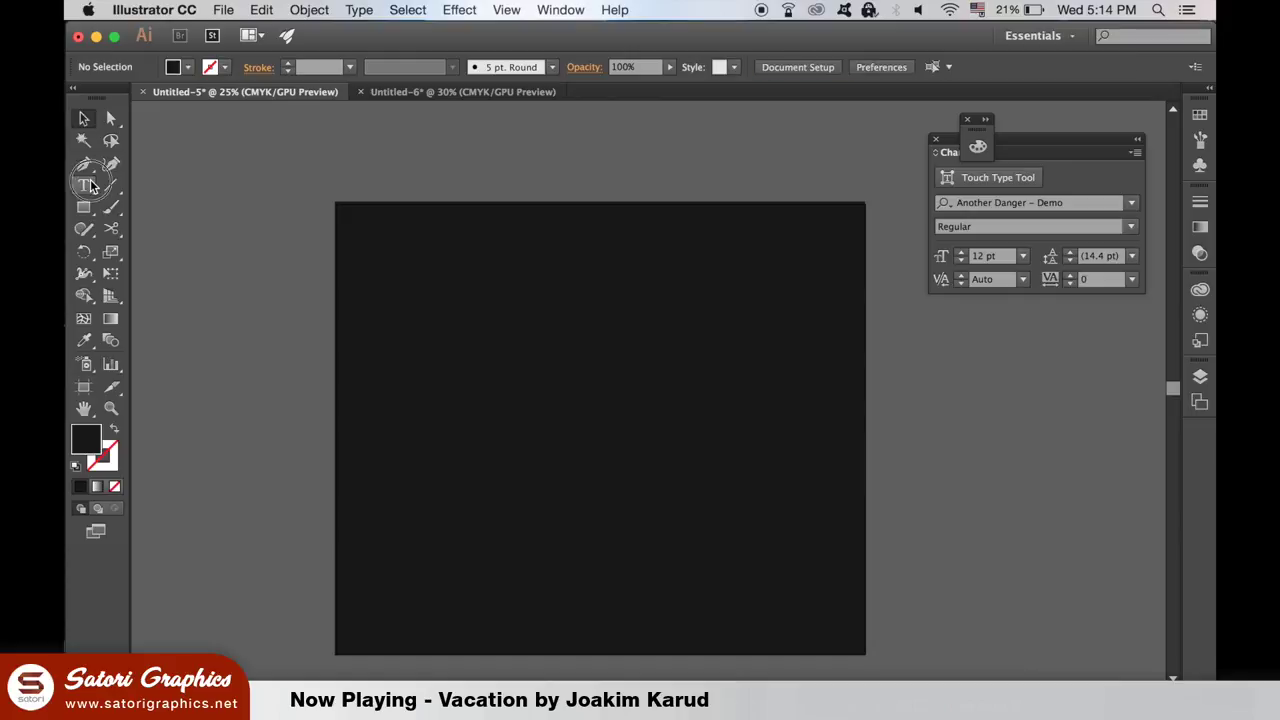
# Write DOPETEXT on the artboard, scale it to about 353 pt and fill it white
pyautogui.press('t')
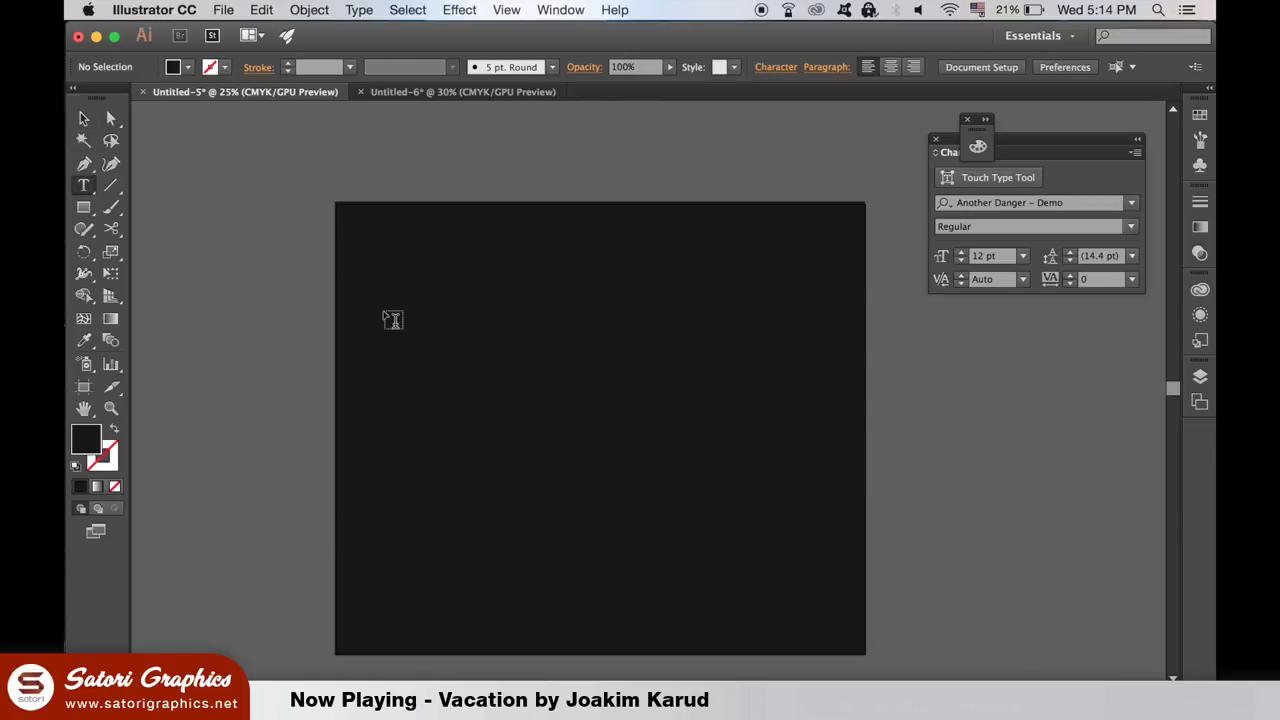
pyautogui.click(469, 370)
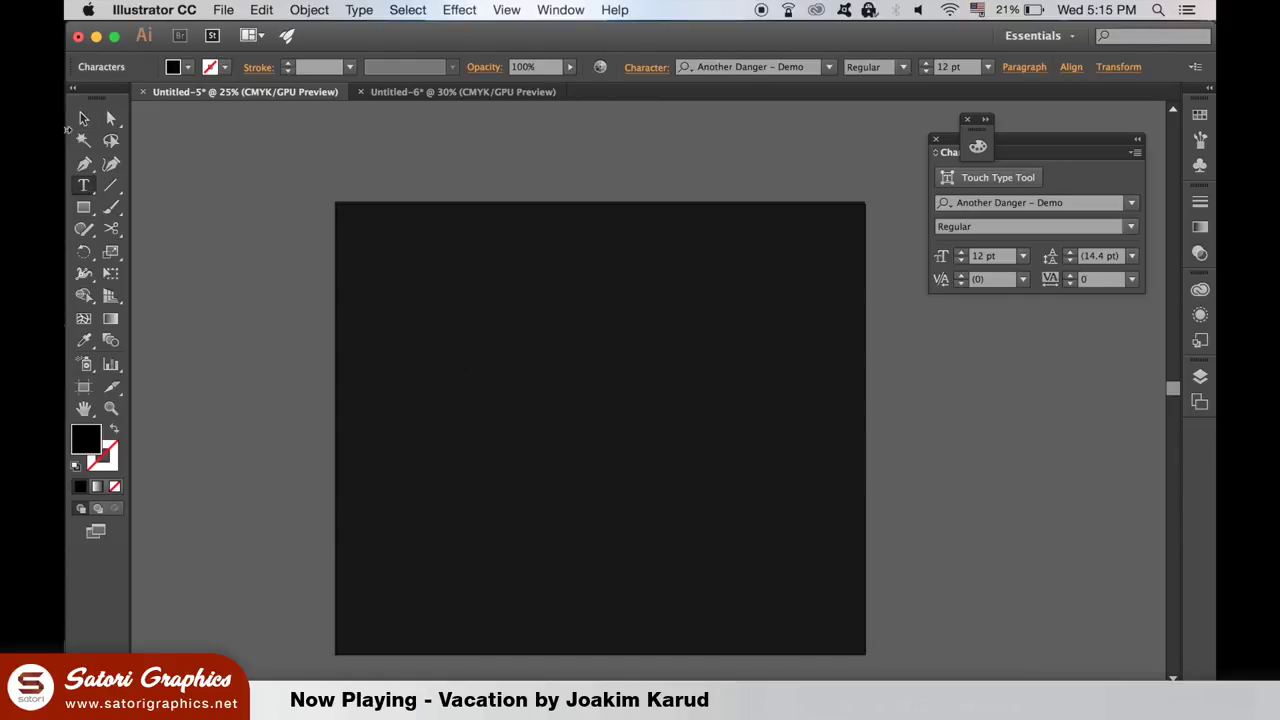
pyautogui.click(84, 117)
pyautogui.moveTo(480, 382); pyautogui.dragTo(728, 468)
pyautogui.moveTo(620, 425); pyautogui.dragTo(837, 340)
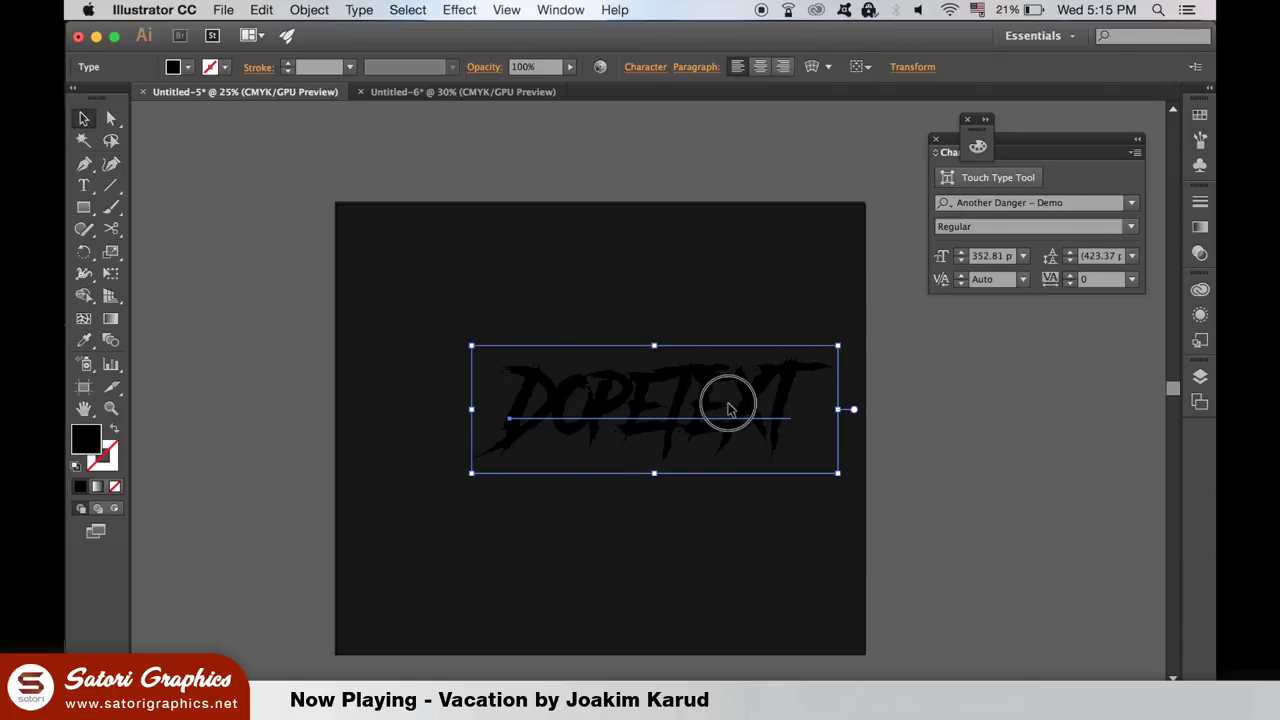
pyautogui.moveTo(729, 403)
pyautogui.mouseDown()
pyautogui.moveTo(750, 410)
pyautogui.moveTo(727, 428)
pyautogui.mouseUp()
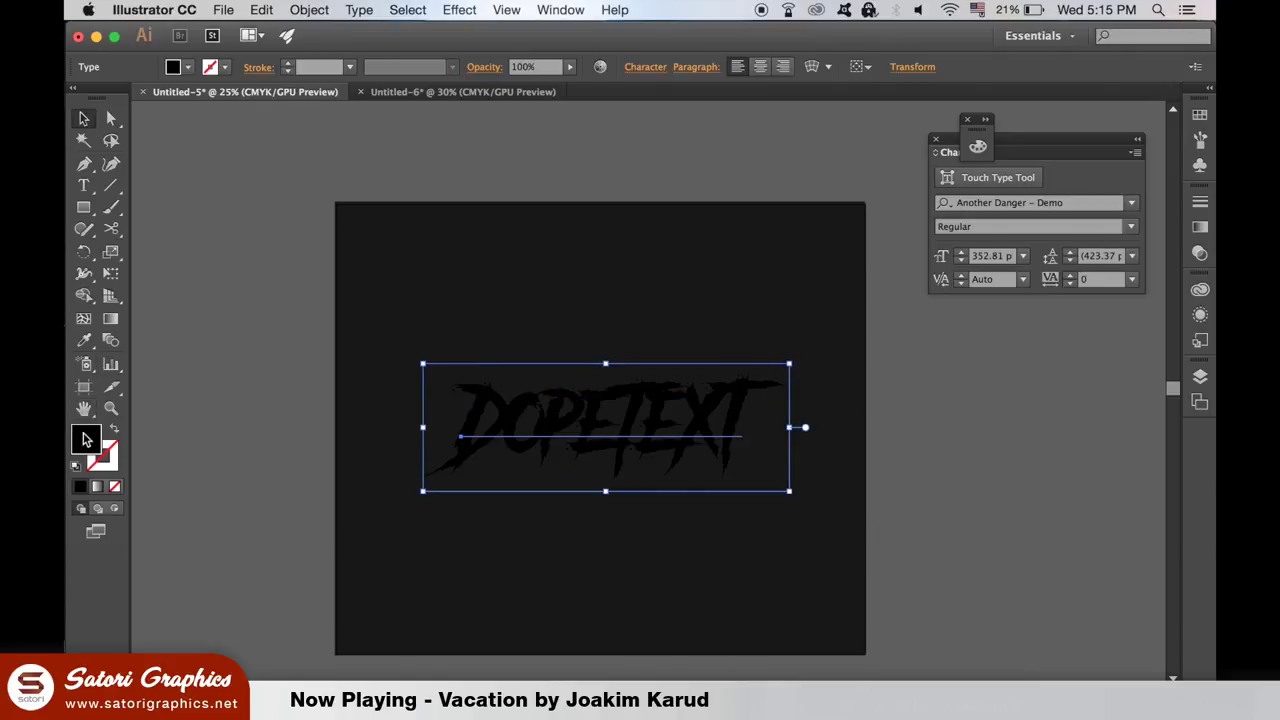
pyautogui.doubleClick(85, 440)
pyautogui.moveTo(729, 380); pyautogui.dragTo(675, 324)
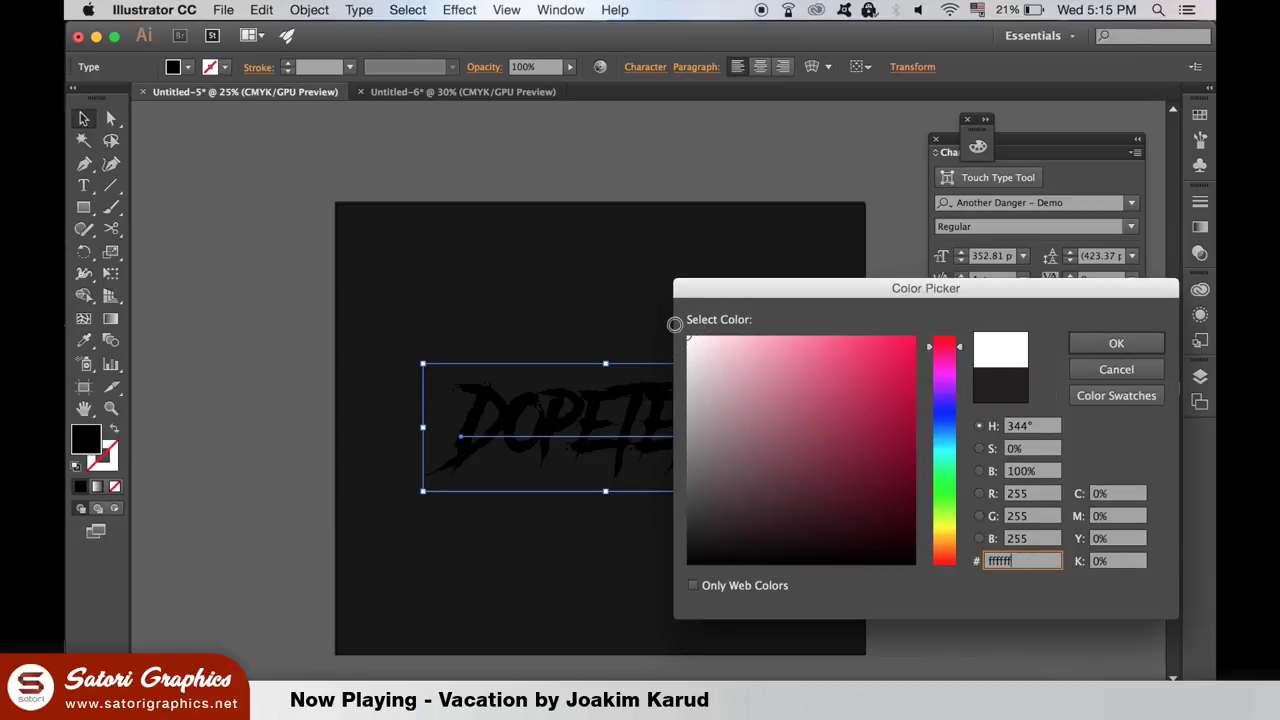
pyautogui.click(1088, 345)
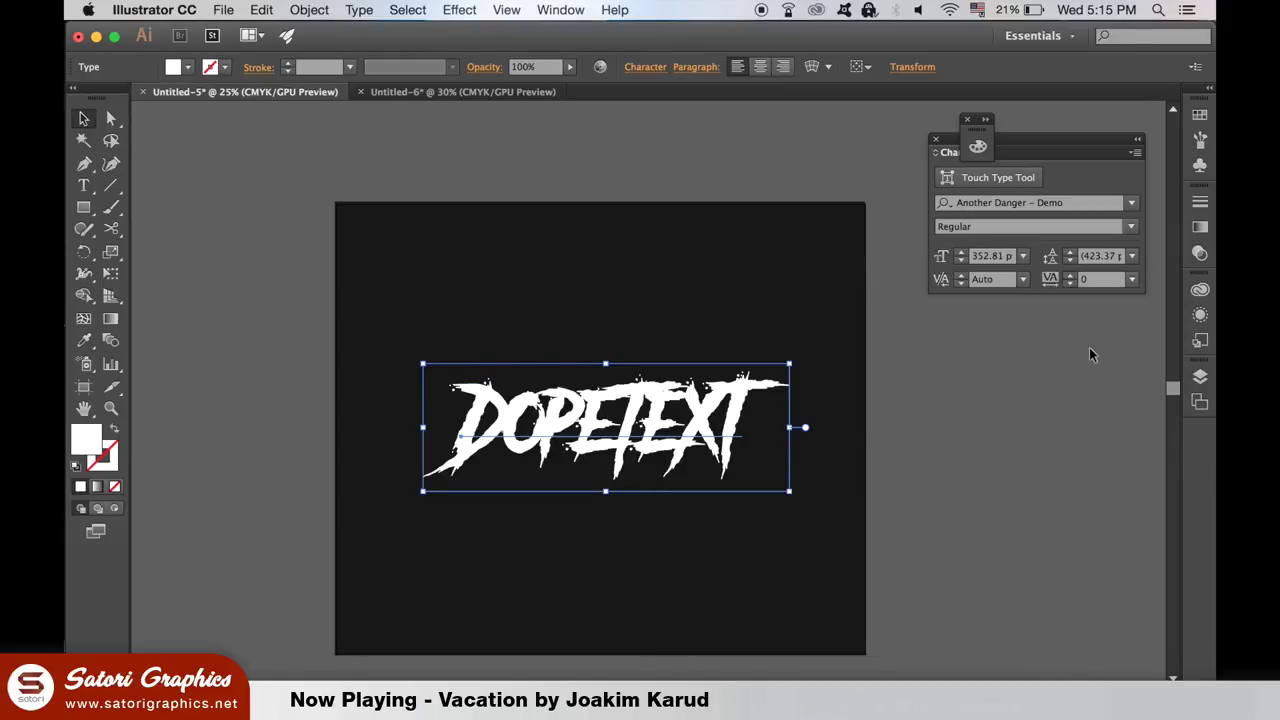
# Set the font to Another Danger and convert DOPETEXT to outlines
pyautogui.click(1131, 203)
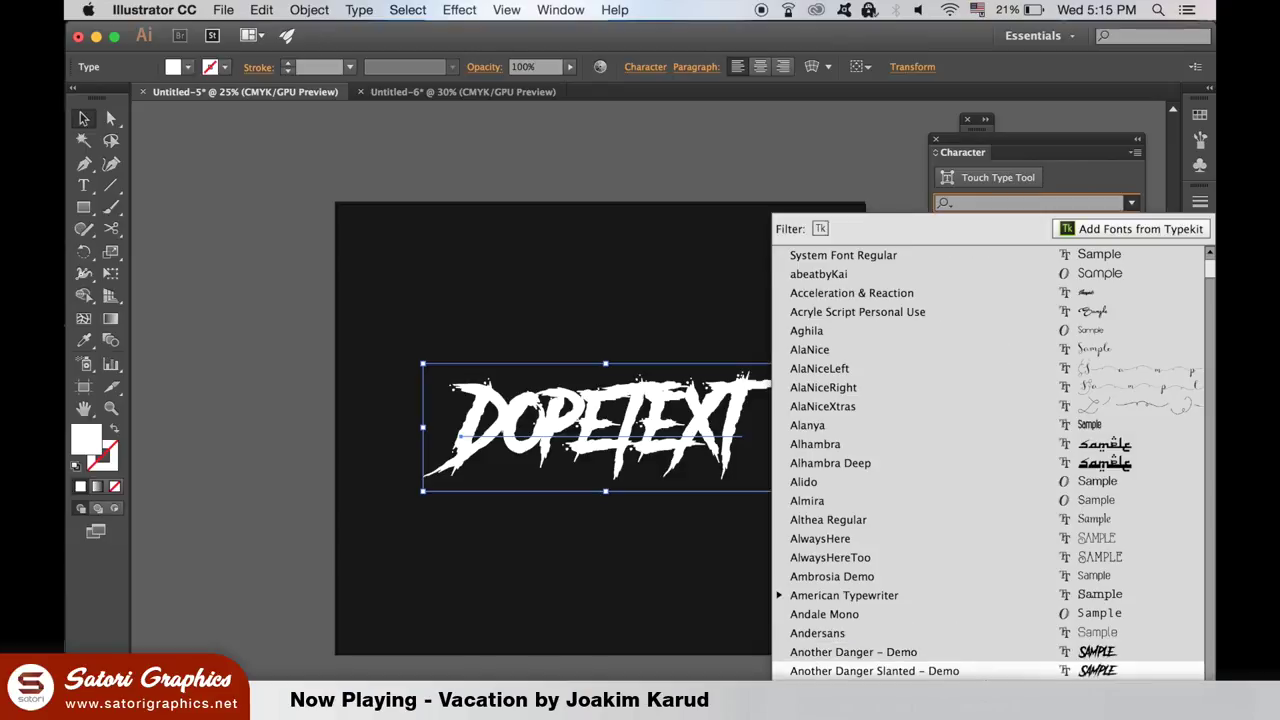
pyautogui.click(295, 308)
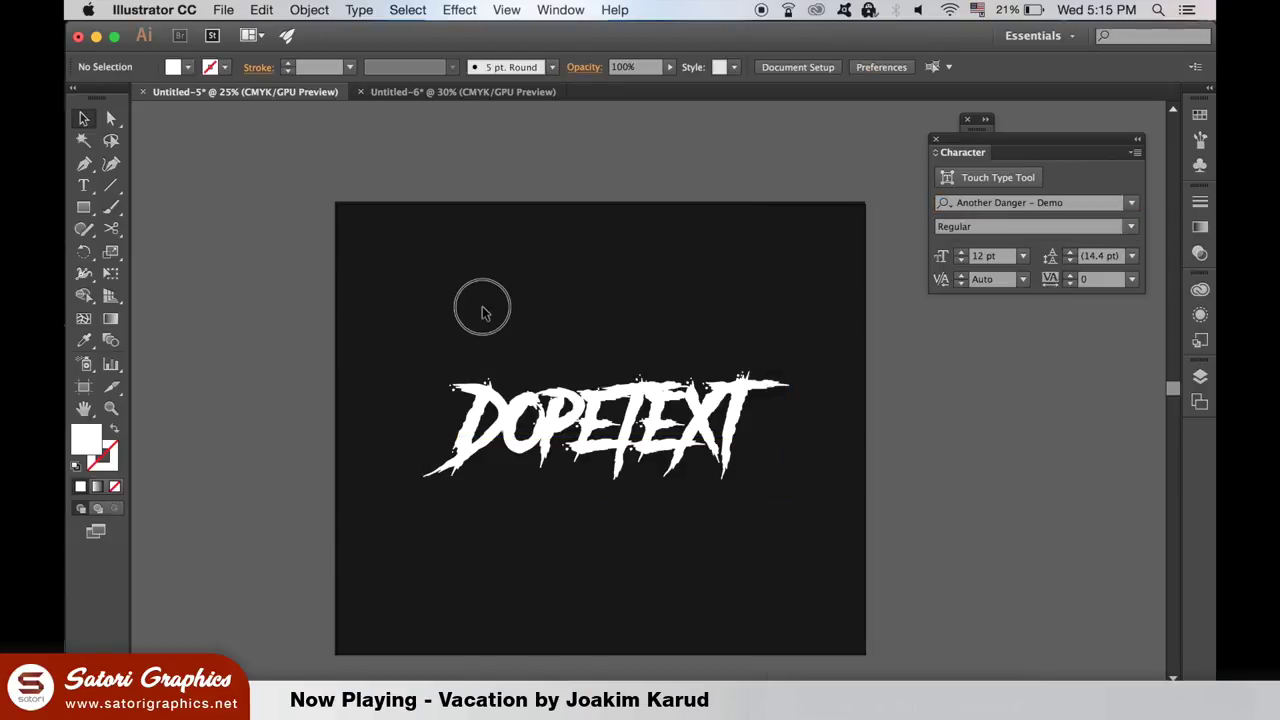
pyautogui.moveTo(486, 309); pyautogui.dragTo(462, 246)
pyautogui.click(561, 316)
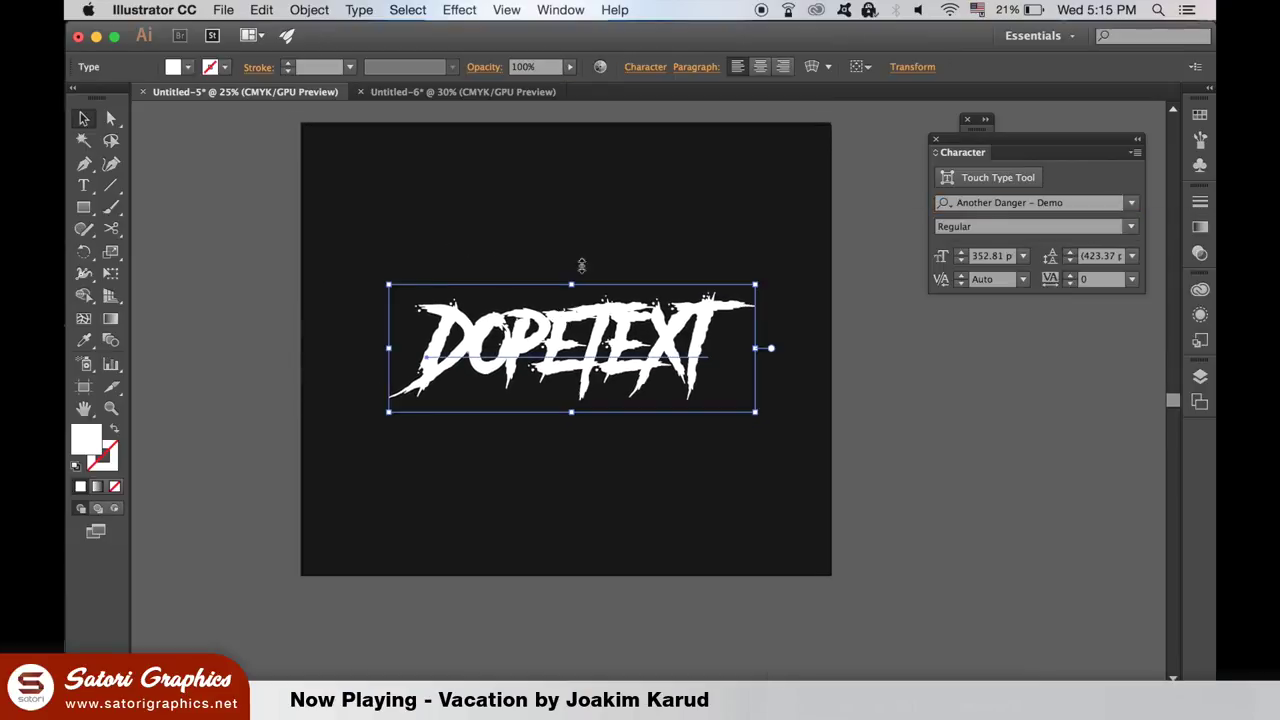
pyautogui.click(320, 9)
pyautogui.moveTo(359, 9)
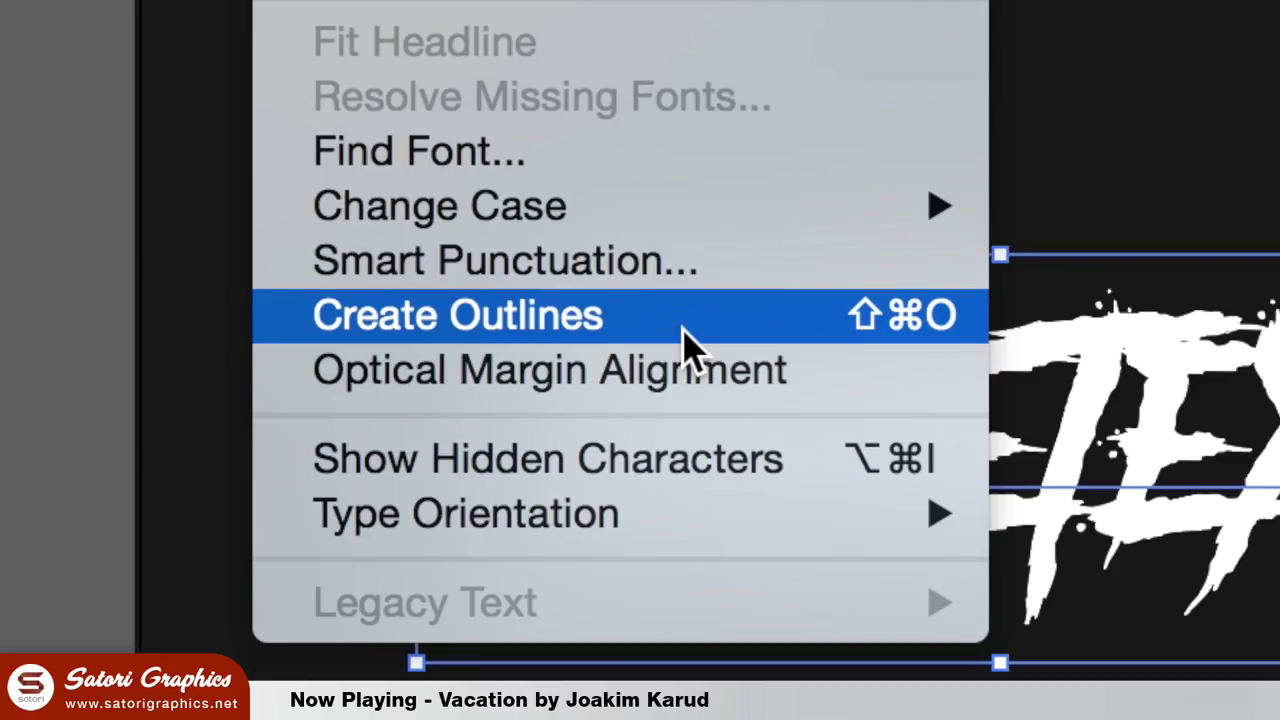
pyautogui.click(686, 330)
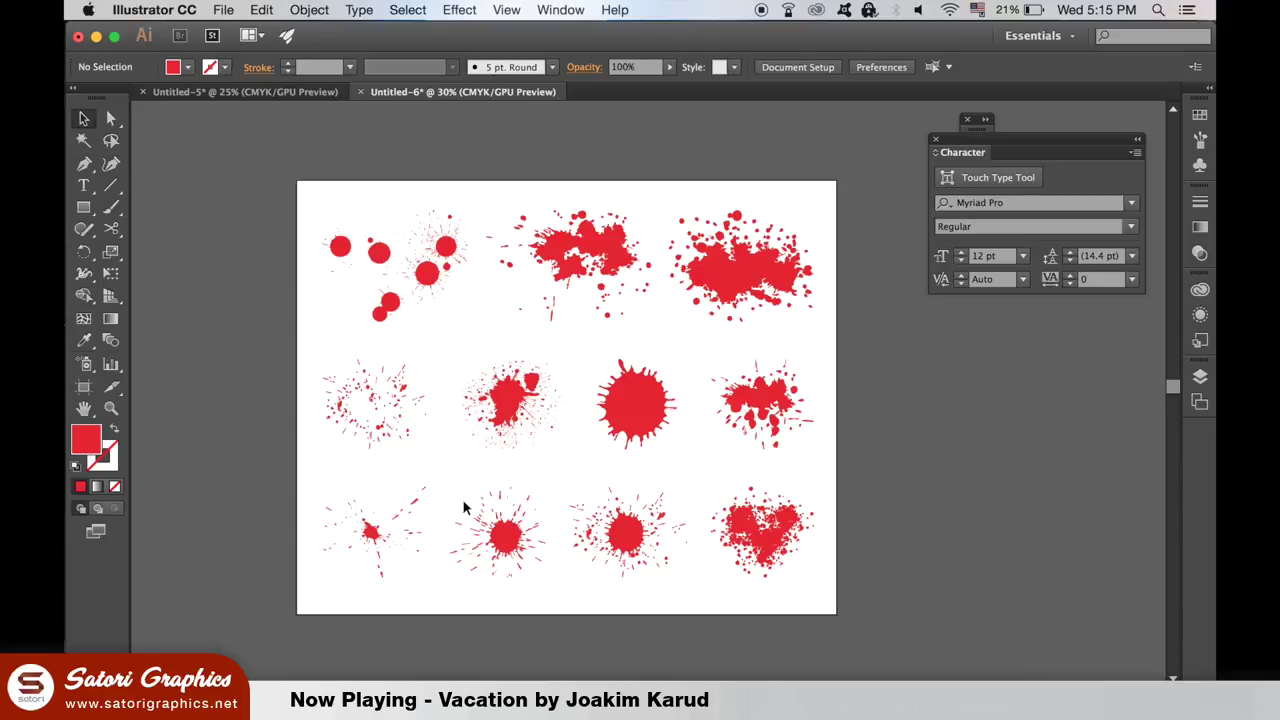
# Group the bottom-middle red splatter and copy it into the DOPETEXT document
pyautogui.moveTo(559, 483); pyautogui.dragTo(704, 607)
pyautogui.press('super+g')
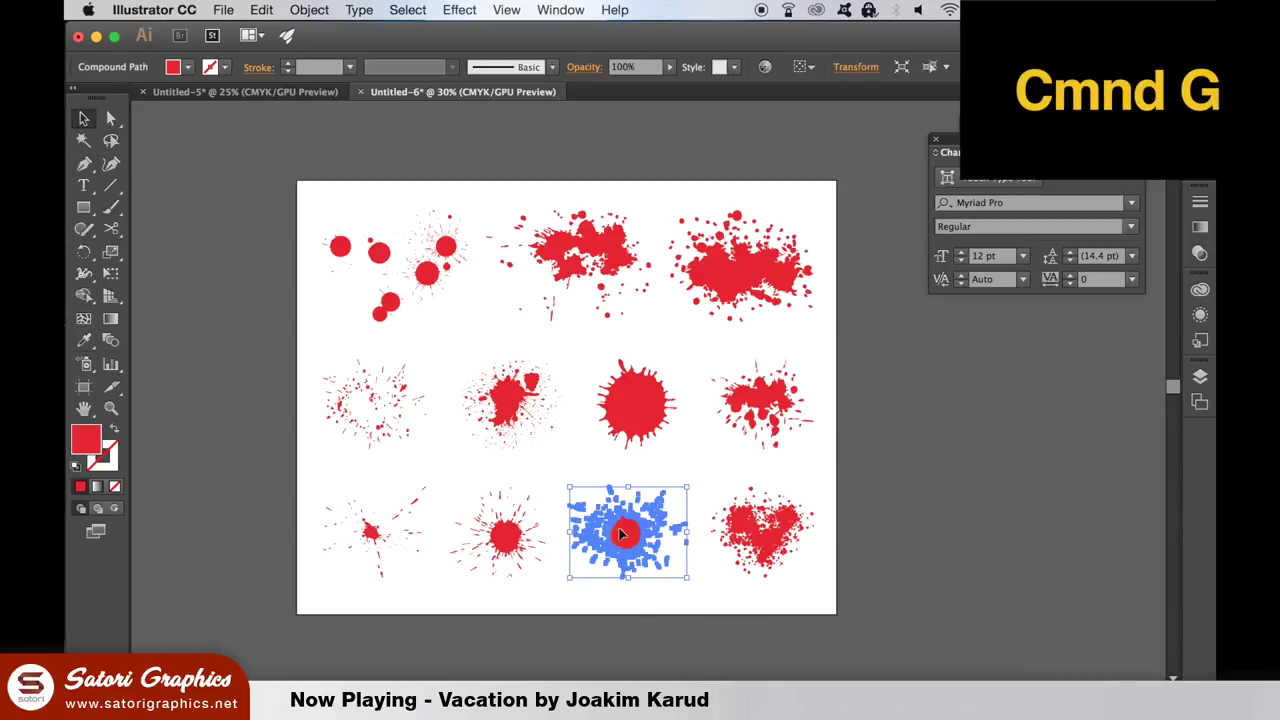
pyautogui.moveTo(610, 533); pyautogui.dragTo(212, 247)
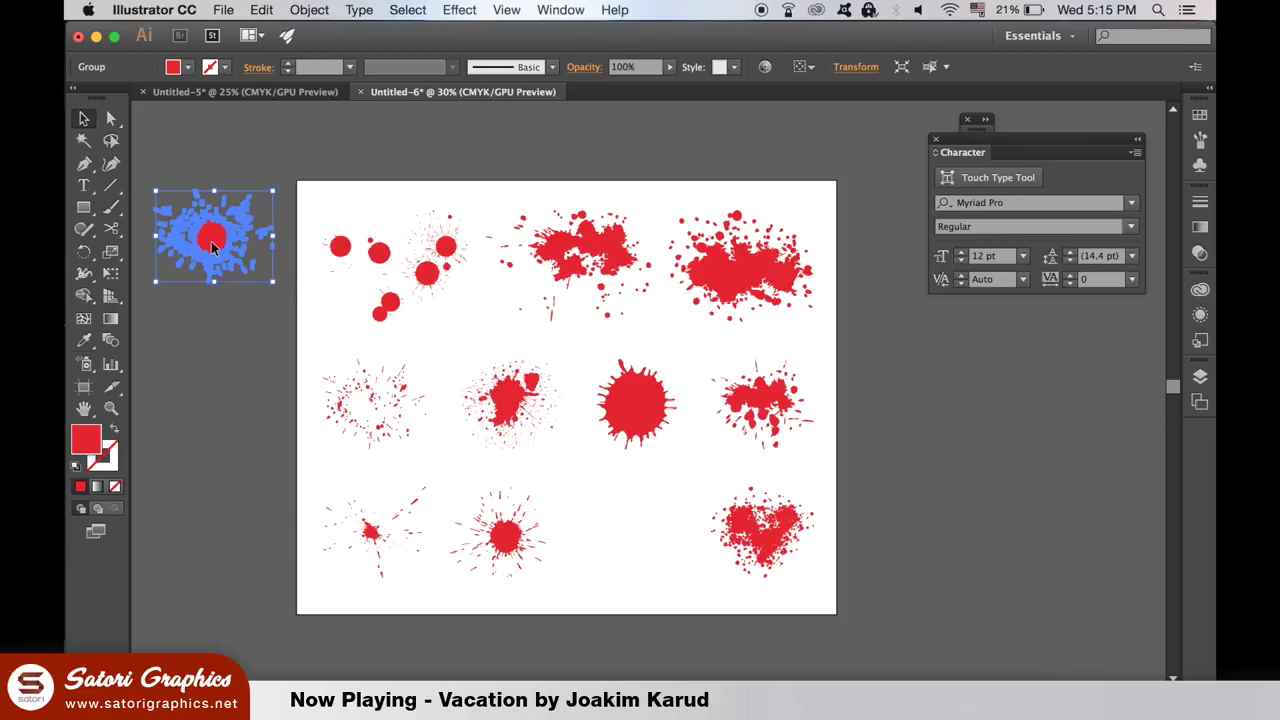
pyautogui.click(222, 357)
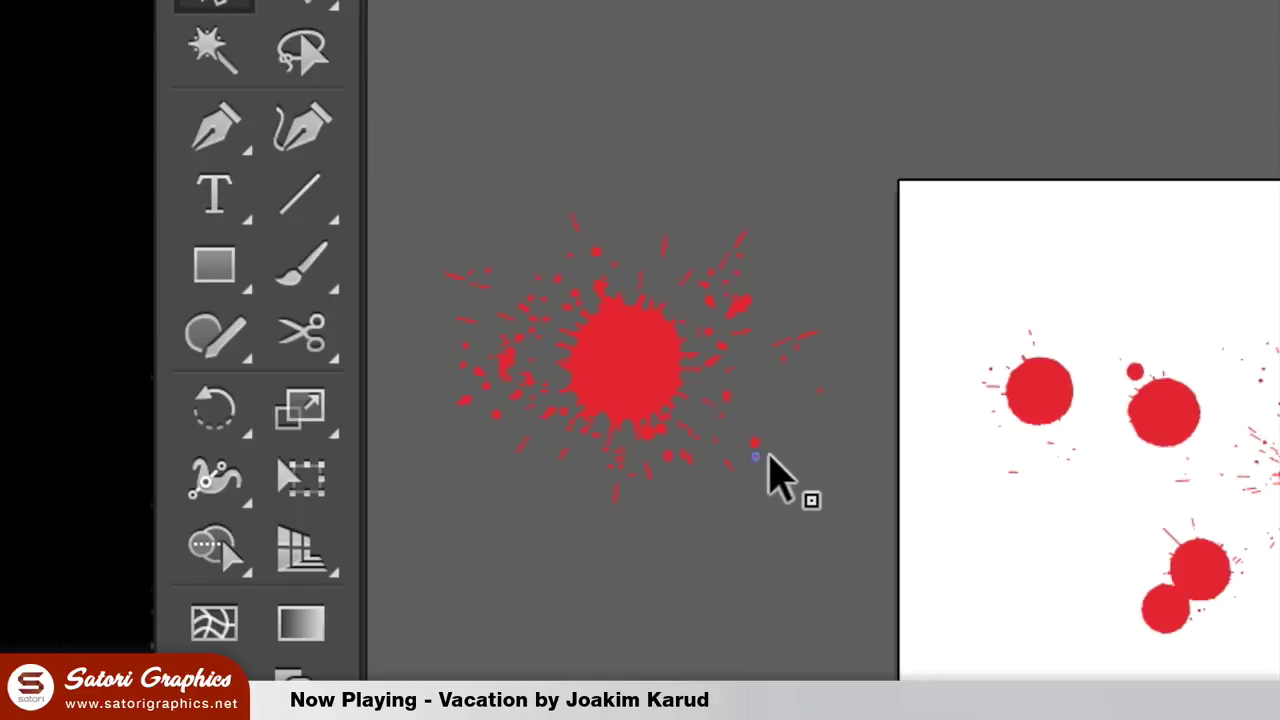
pyautogui.click(256, 268)
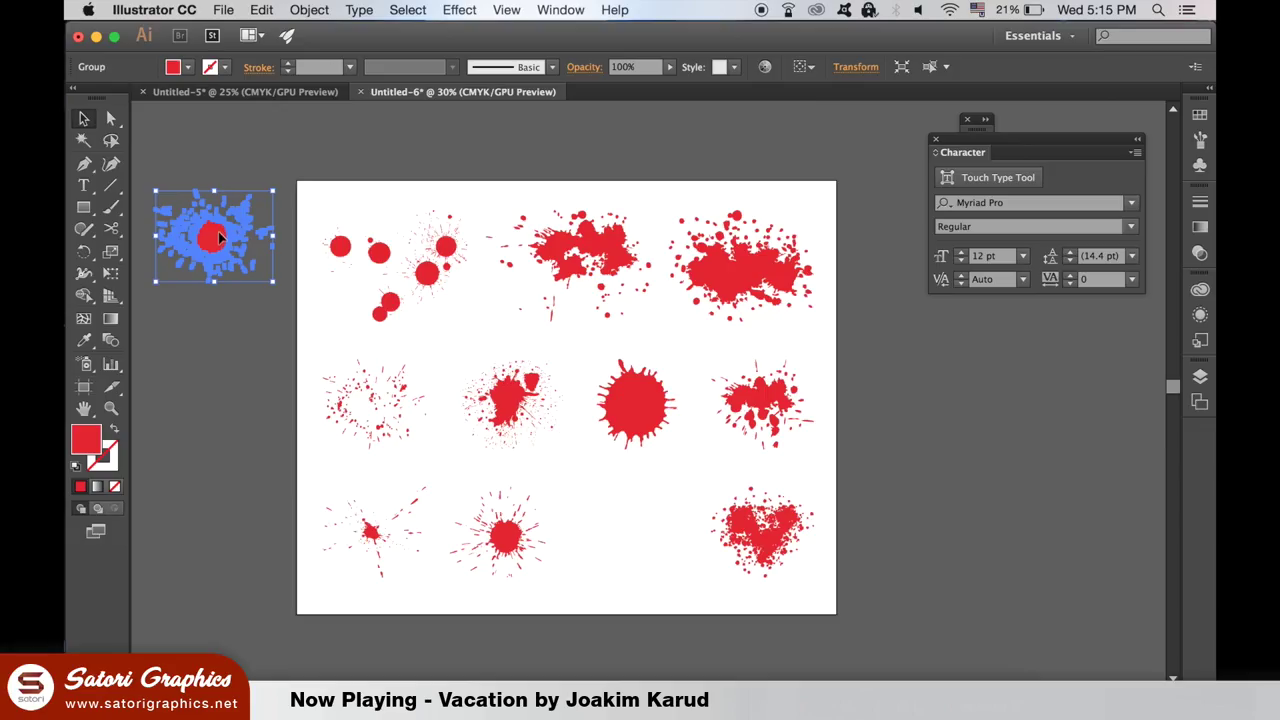
pyautogui.moveTo(220, 237); pyautogui.dragTo(451, 371)
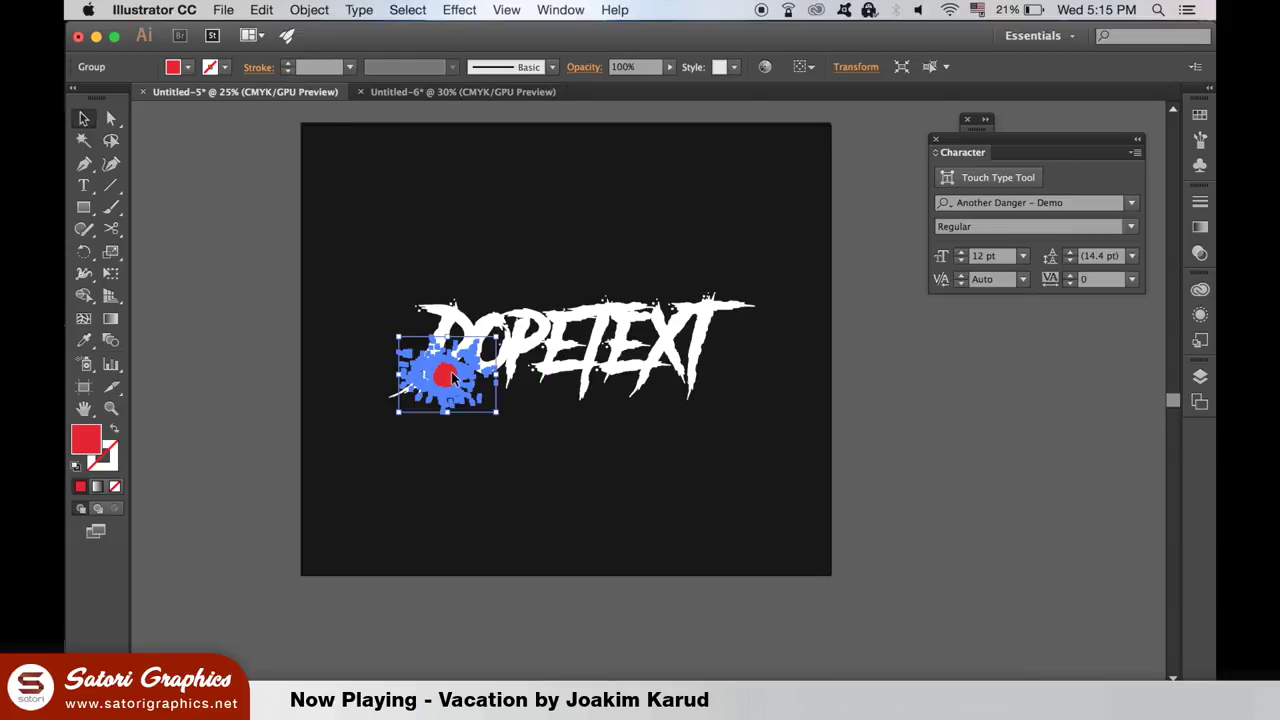
# Eyedropper the splatter to white, then move and shrink it over the top of the D
pyautogui.press('super+equal')
pyautogui.press('super+equal')
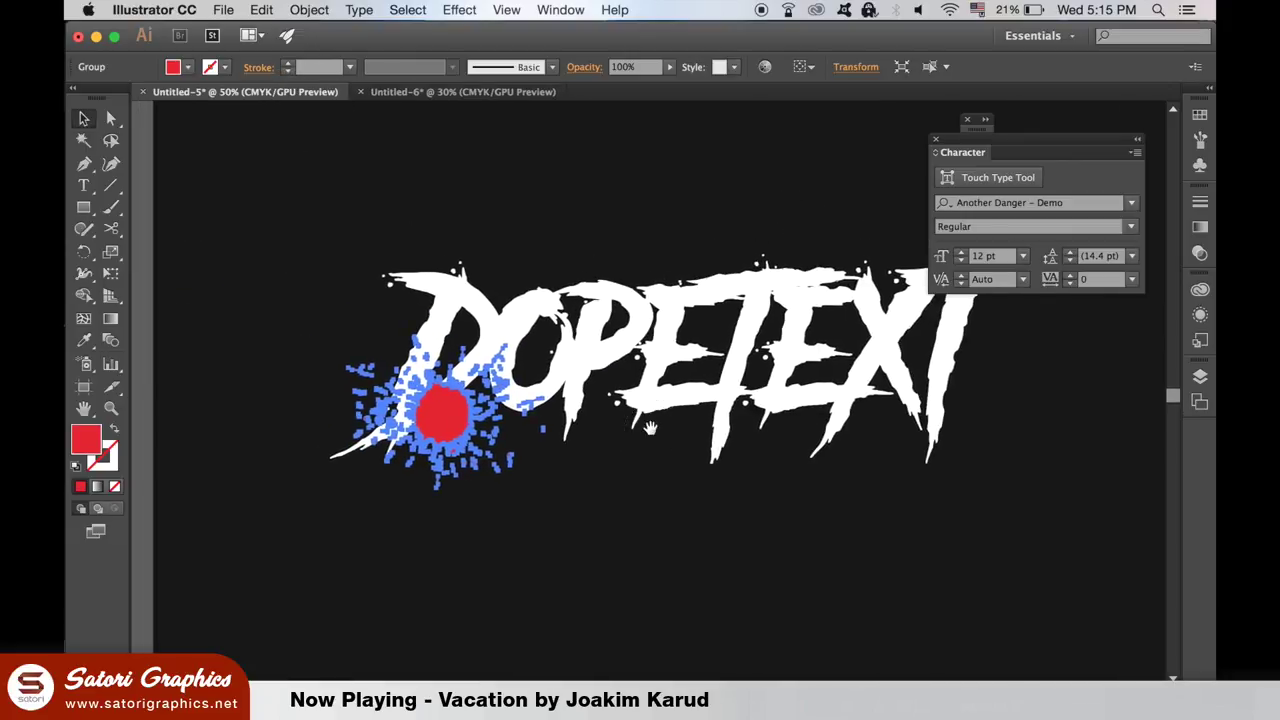
pyautogui.click(85, 340)
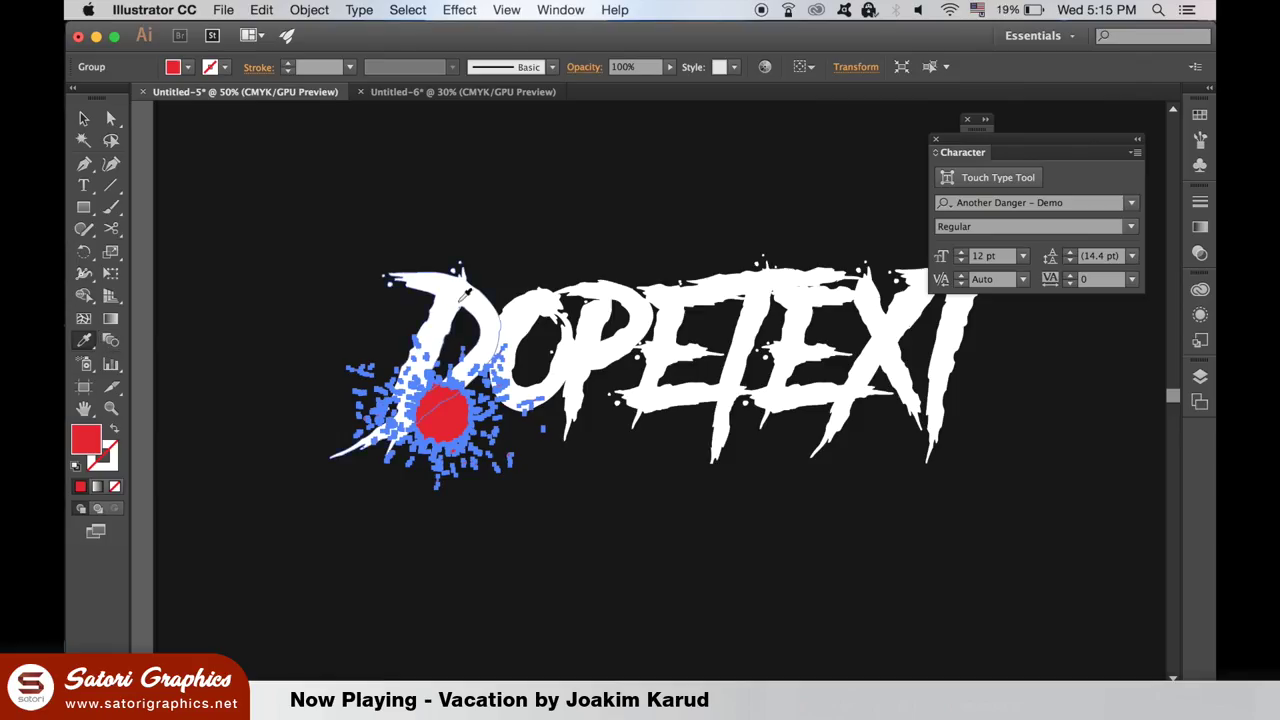
pyautogui.click(425, 315)
pyautogui.press('v')
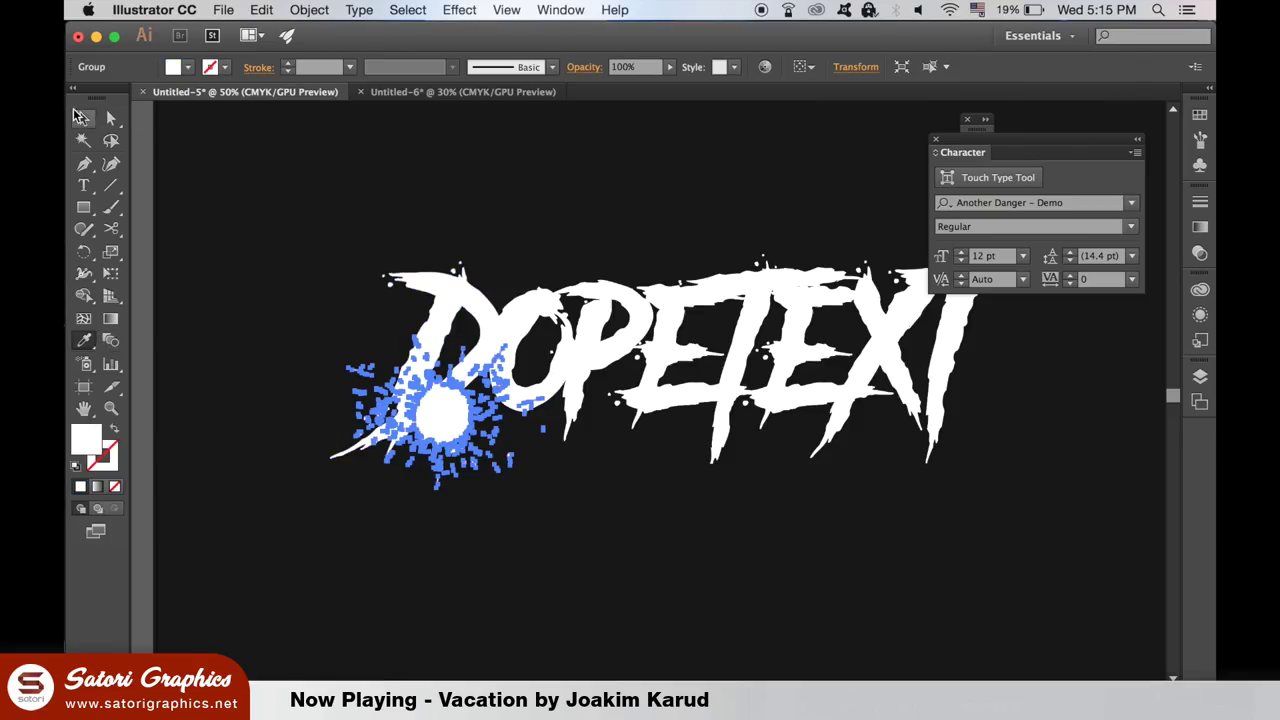
pyautogui.moveTo(450, 405); pyautogui.dragTo(455, 300)
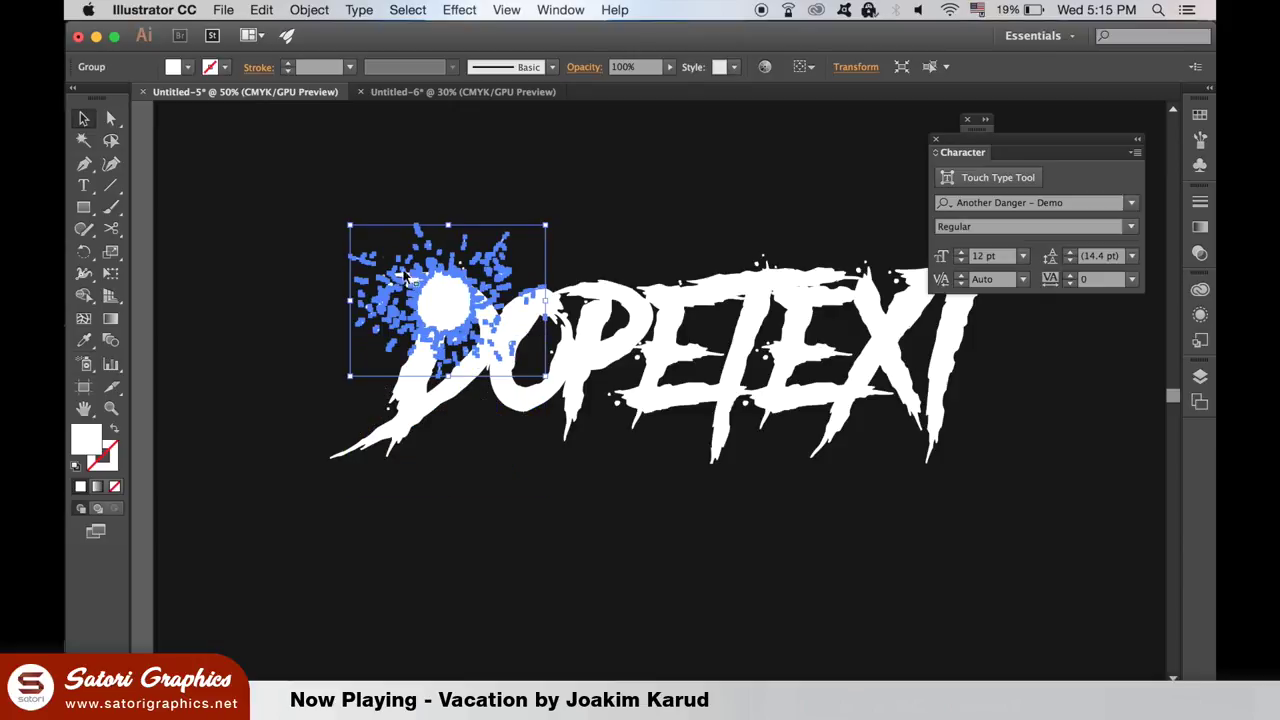
pyautogui.moveTo(350, 380); pyautogui.dragTo(452, 295)
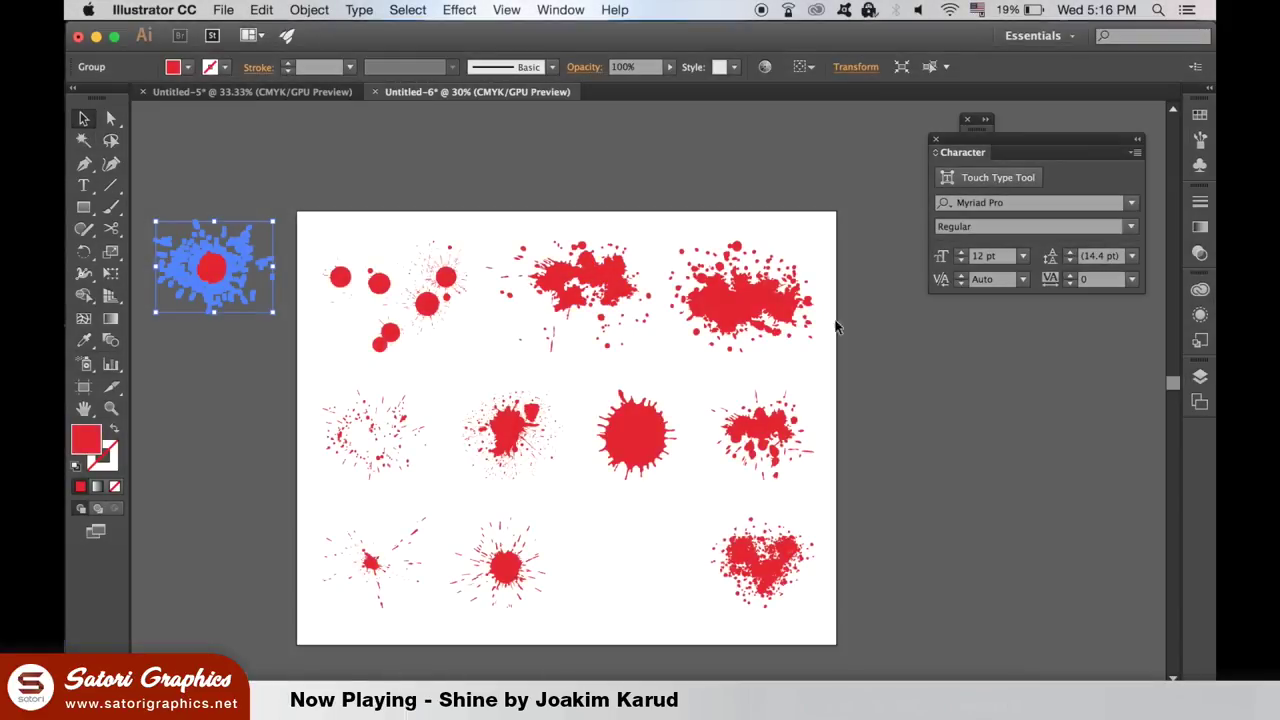
# Copy the starburst splatter into DOPETEXT, make it white, and rotate it above the final T
pyautogui.moveTo(308, 518); pyautogui.dragTo(437, 634)
pyautogui.moveTo(372, 566); pyautogui.dragTo(874, 405)
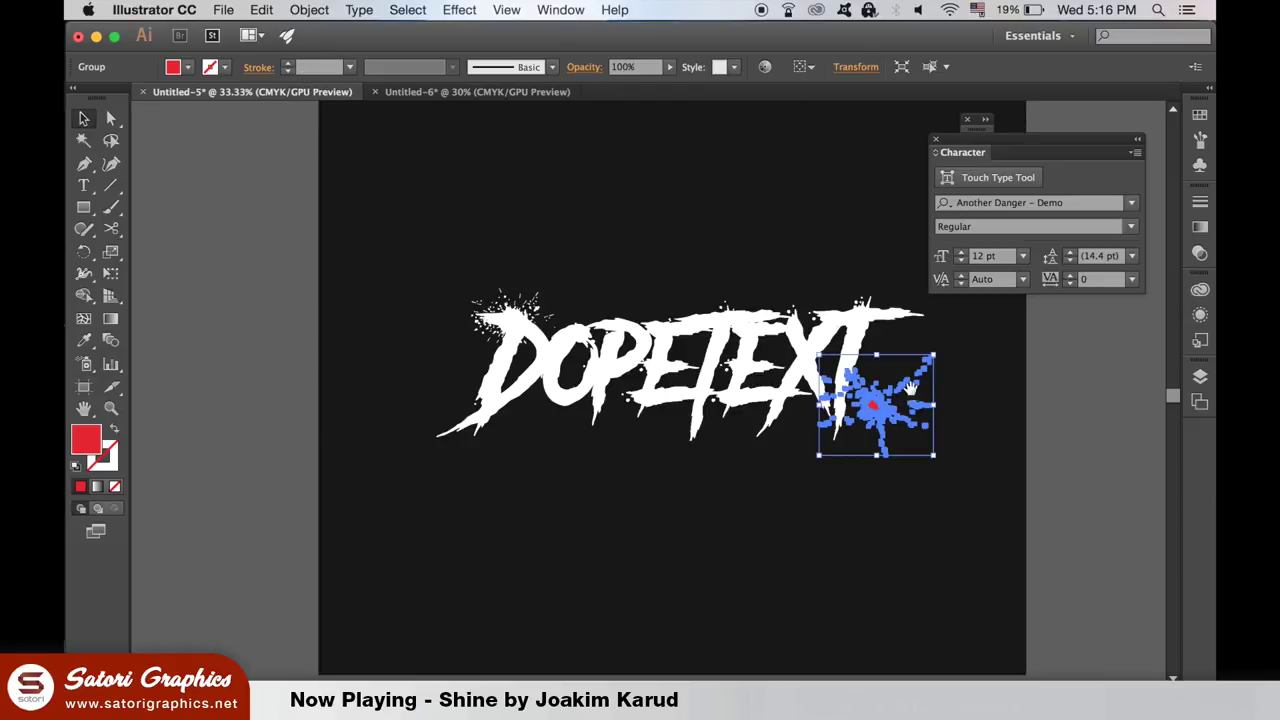
pyautogui.hscroll(5, 874, 405)
pyautogui.press('i')
pyautogui.click(466, 300)
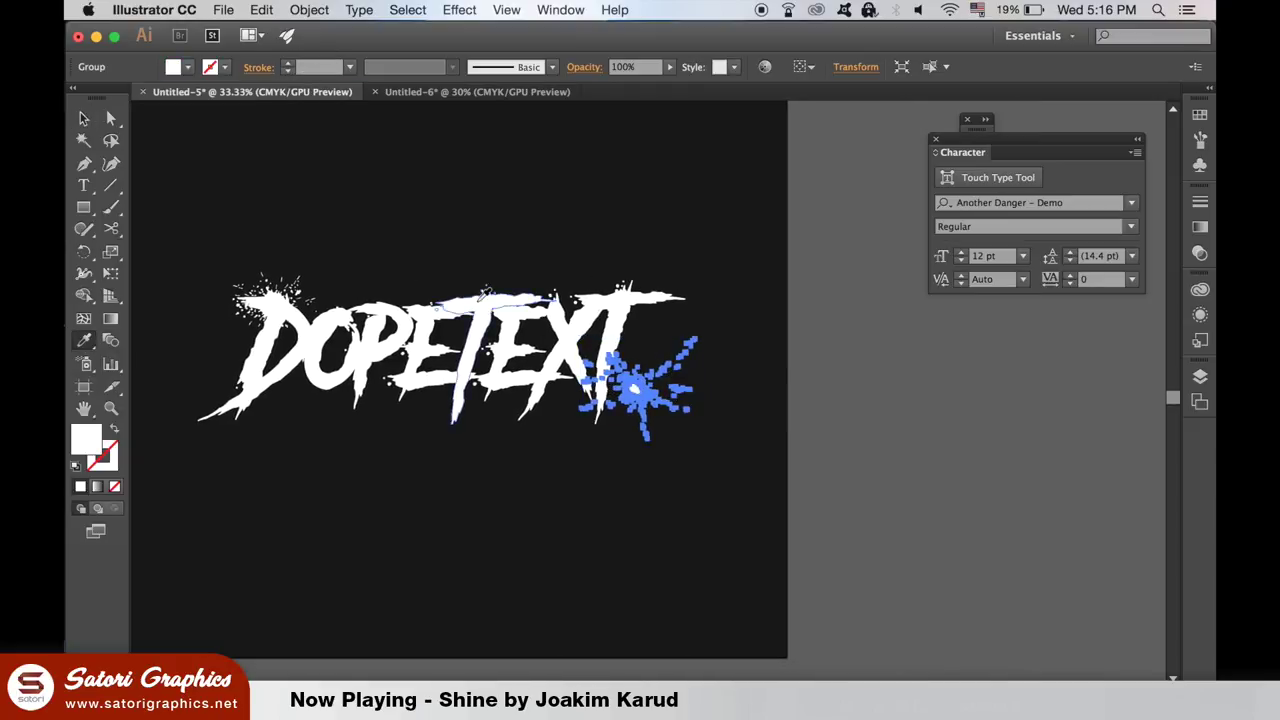
pyautogui.press('v')
pyautogui.click(660, 390)
pyautogui.moveTo(660, 392); pyautogui.dragTo(693, 300)
pyautogui.moveTo(737, 352); pyautogui.dragTo(751, 300)
pyautogui.click(831, 347)
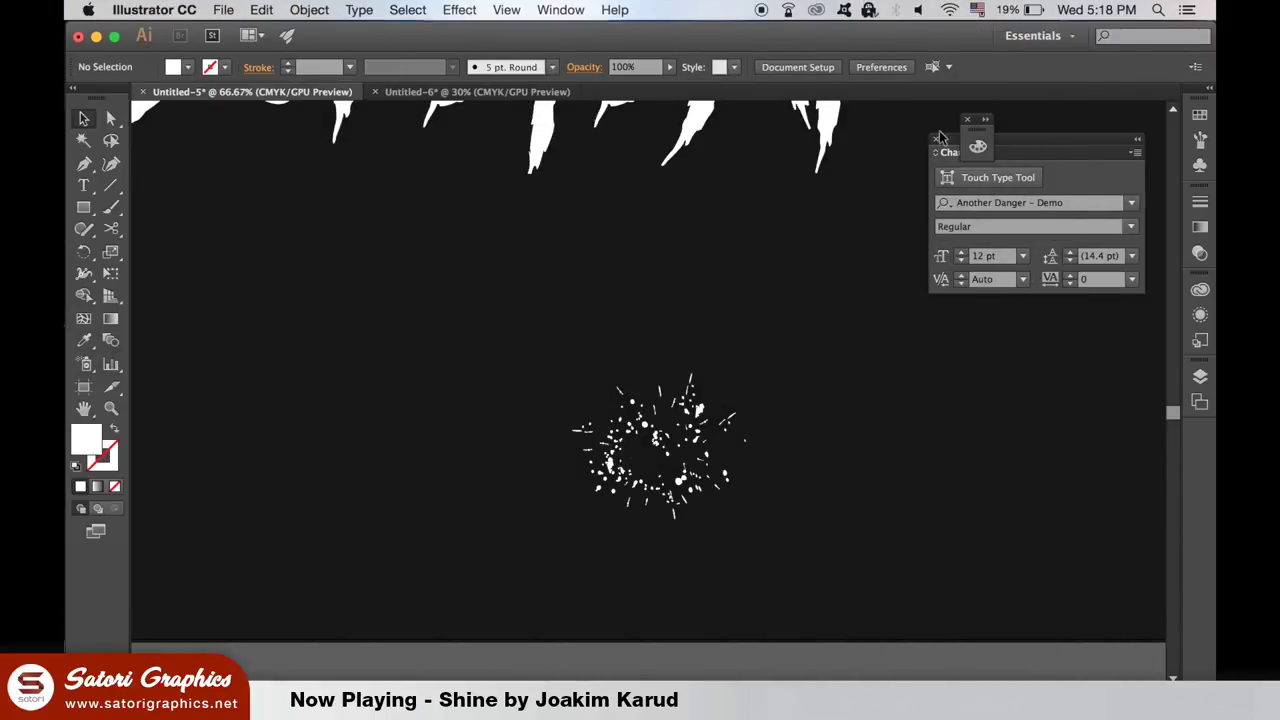
# Close the Character panel and ungroup the white ring-shaped splatter
pyautogui.click(937, 138)
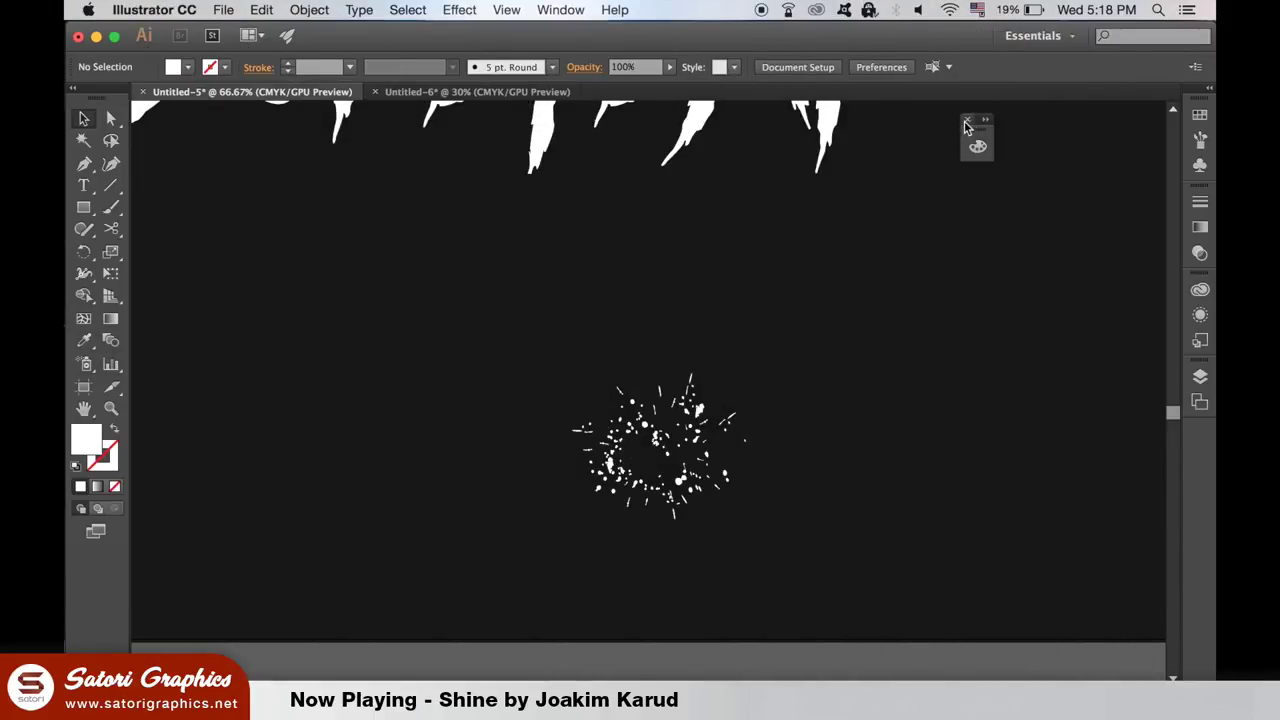
pyautogui.click(967, 119)
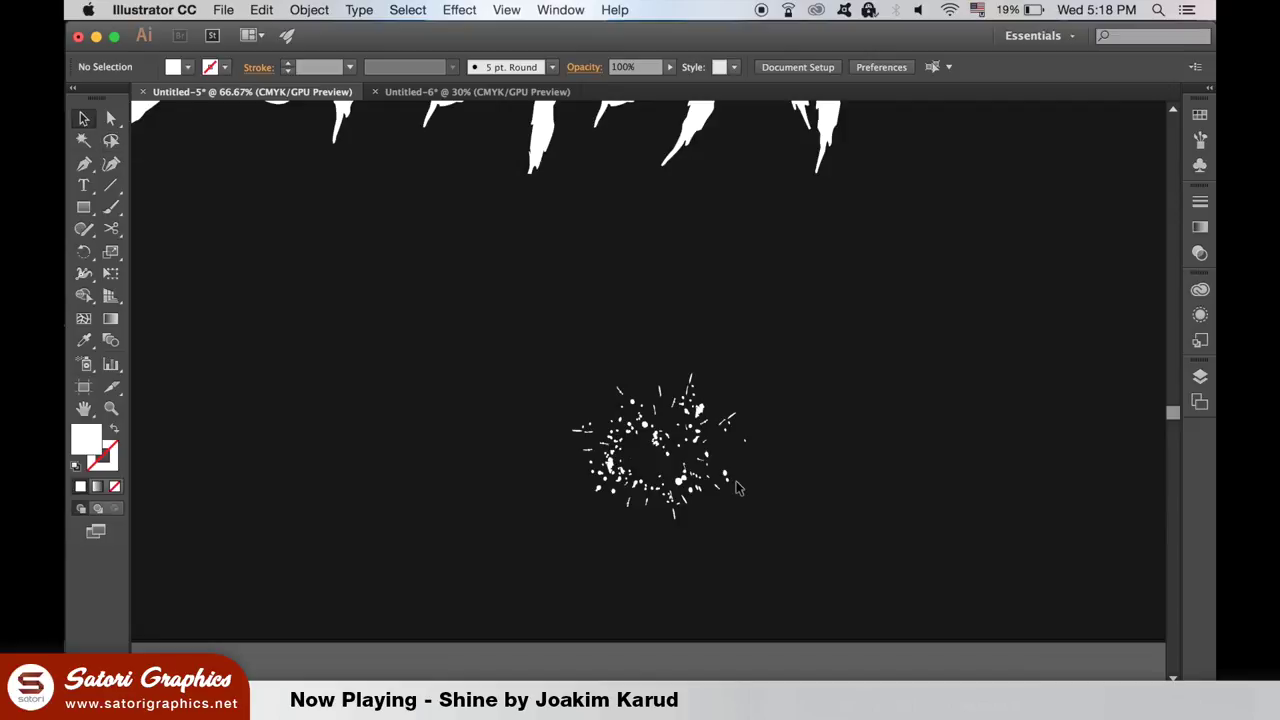
pyautogui.click(690, 470)
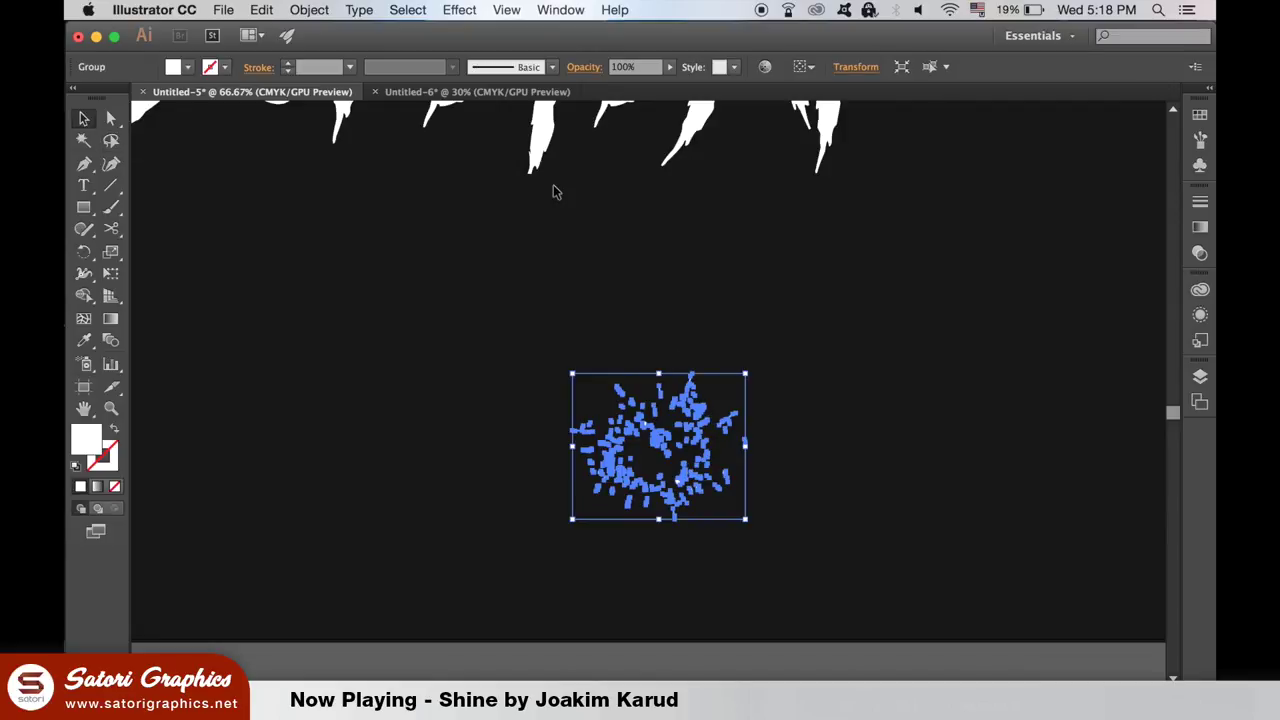
pyautogui.click(322, 9)
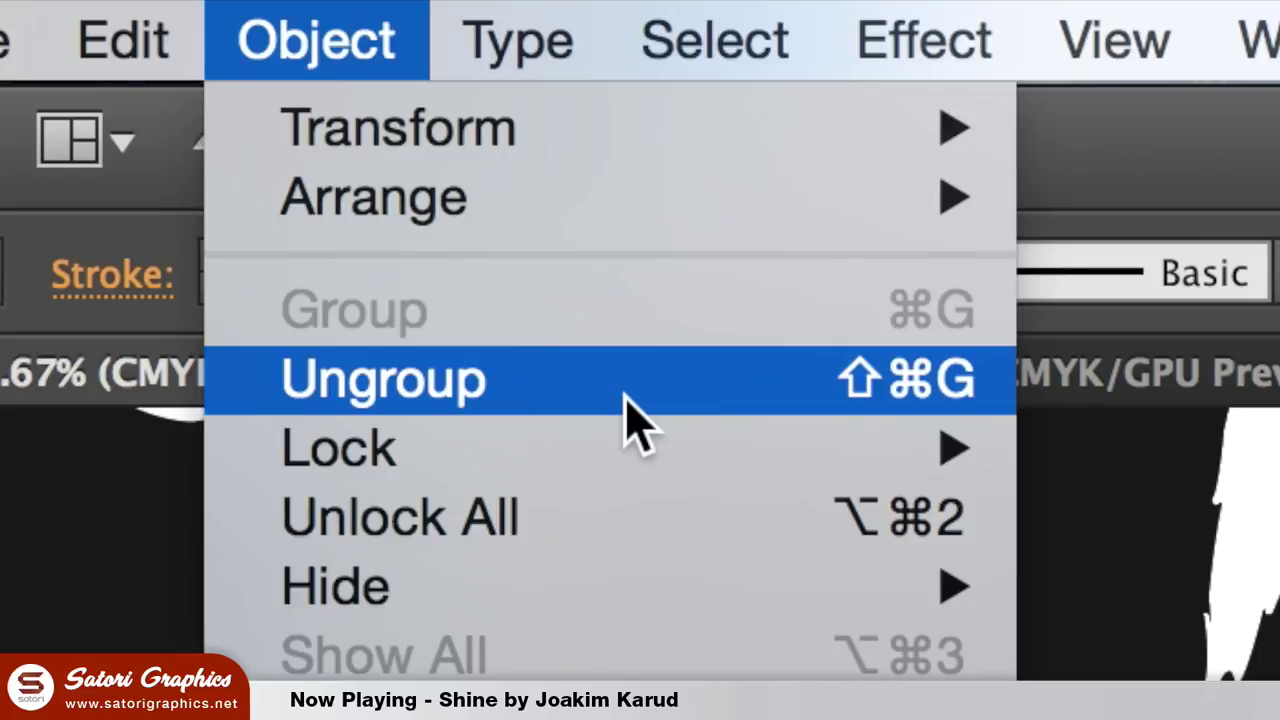
pyautogui.click(625, 410)
pyautogui.click(743, 283)
# Drag several small drops outward to the lower right of the ring
pyautogui.click(700, 375)
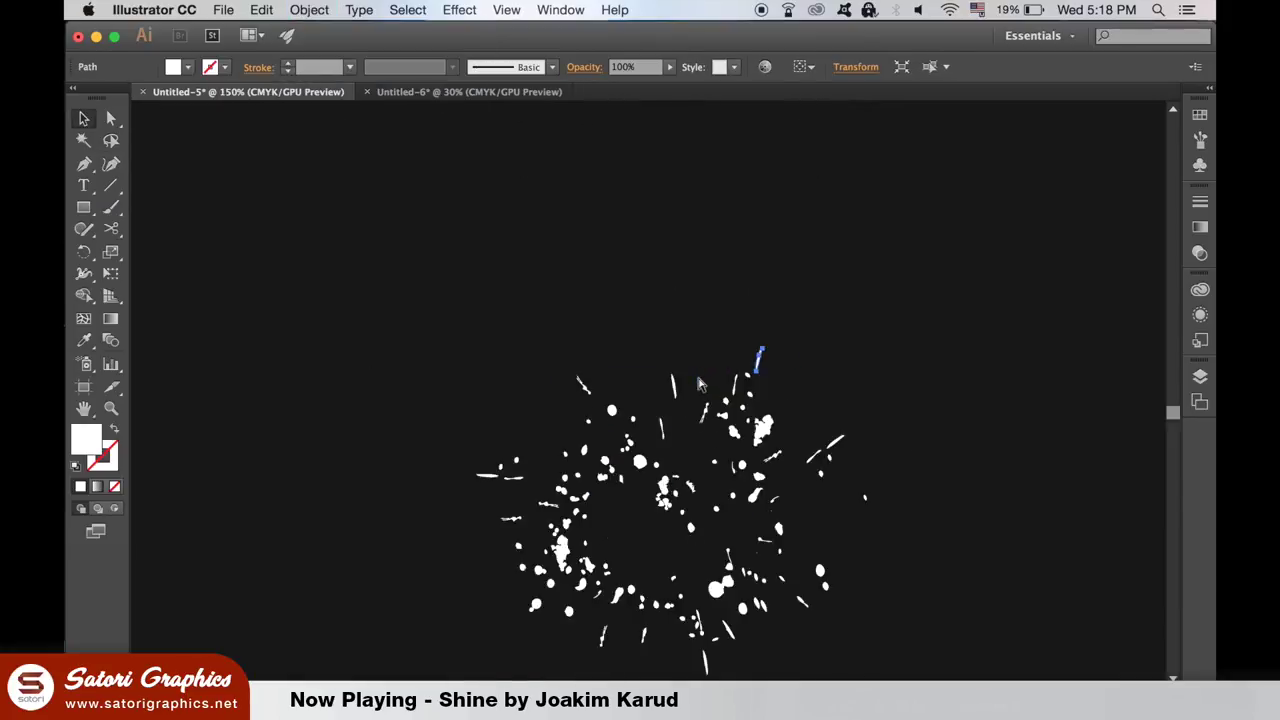
pyautogui.press('super+equal')
pyautogui.moveTo(700, 383); pyautogui.dragTo(600, 237)
pyautogui.click(788, 492)
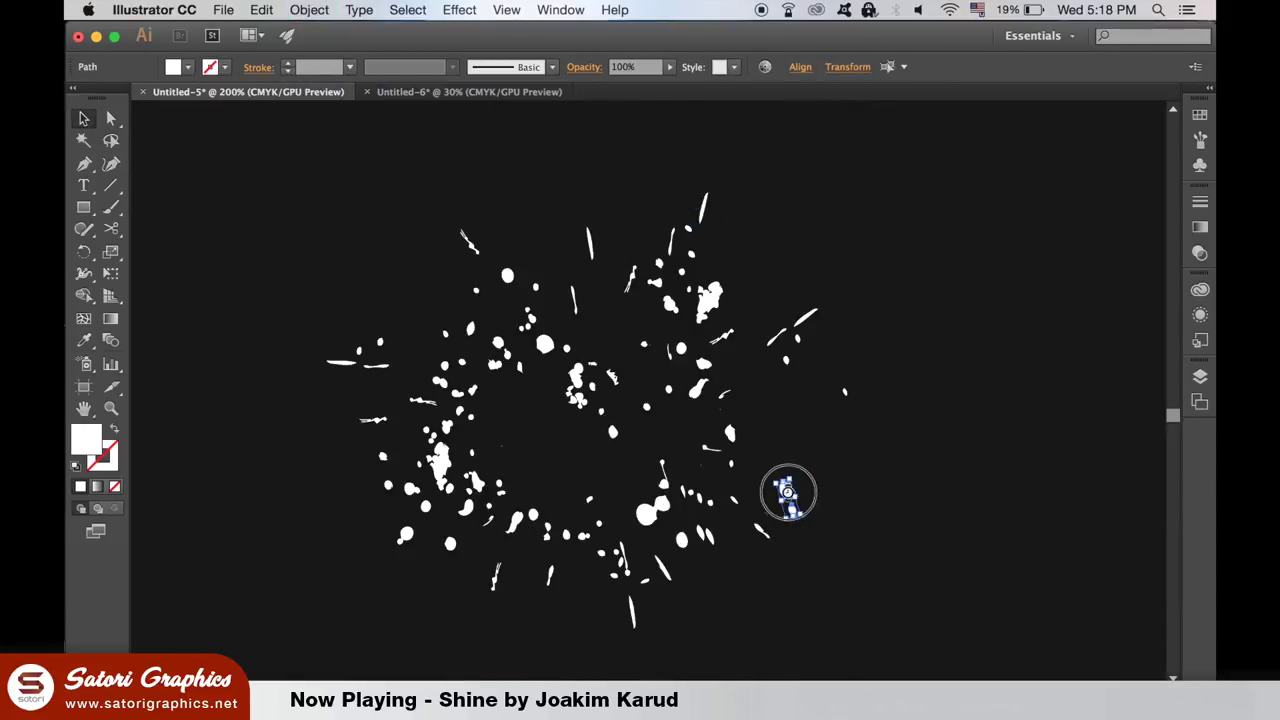
pyautogui.moveTo(788, 492); pyautogui.dragTo(948, 506)
pyautogui.moveTo(763, 528); pyautogui.dragTo(814, 533)
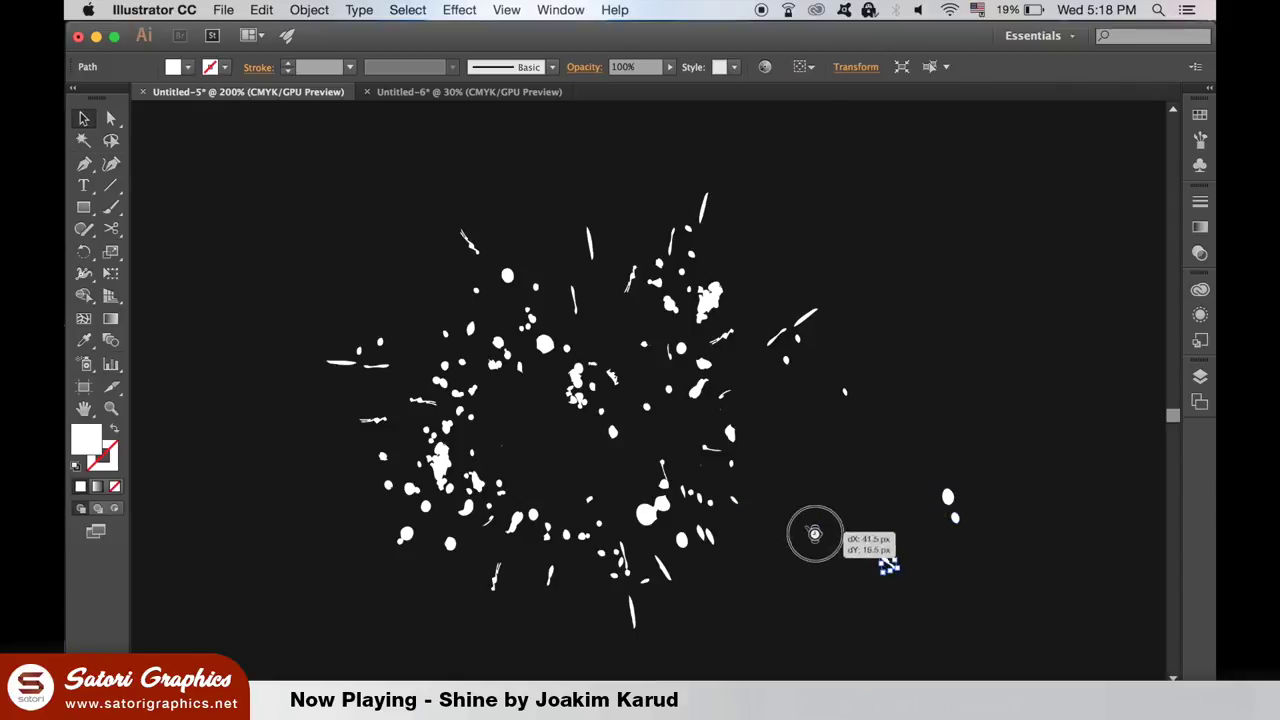
pyautogui.moveTo(887, 565); pyautogui.dragTo(887, 563)
pyautogui.click(760, 562)
pyautogui.click(845, 430)
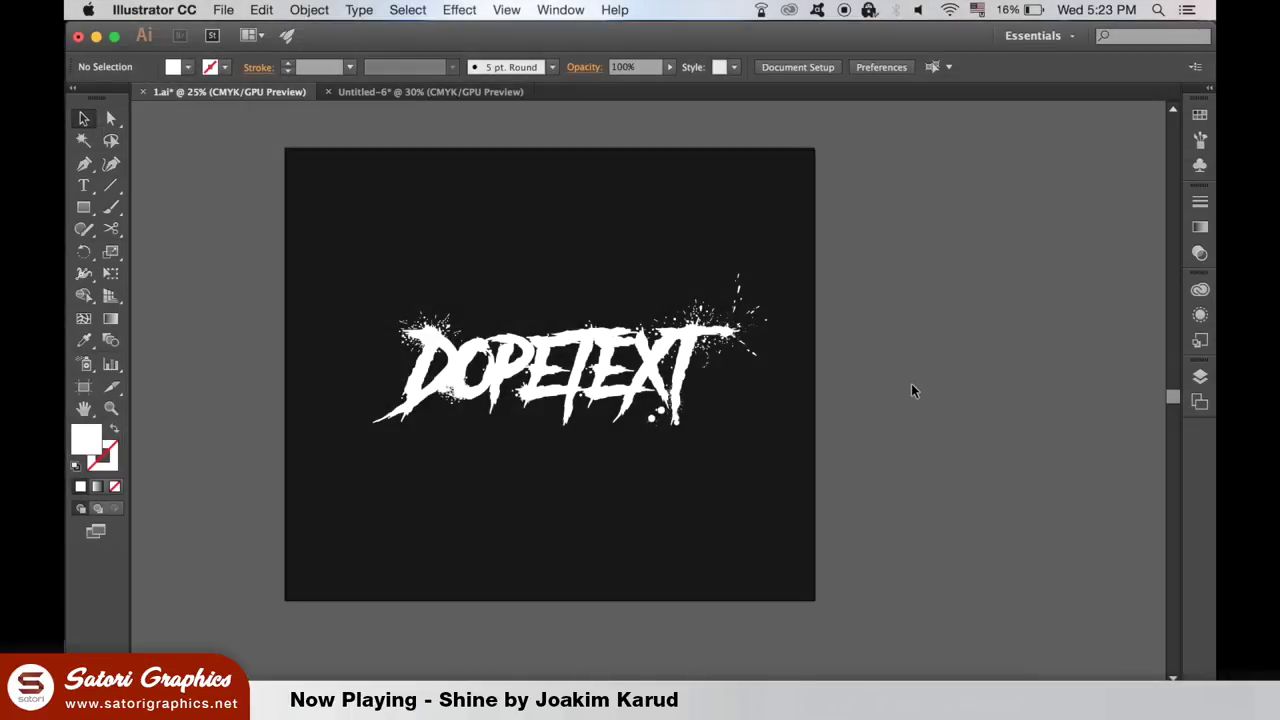
# Open the Pathfinder panel and select the DOPETEXT lettering with its splatters
pyautogui.click(560, 9)
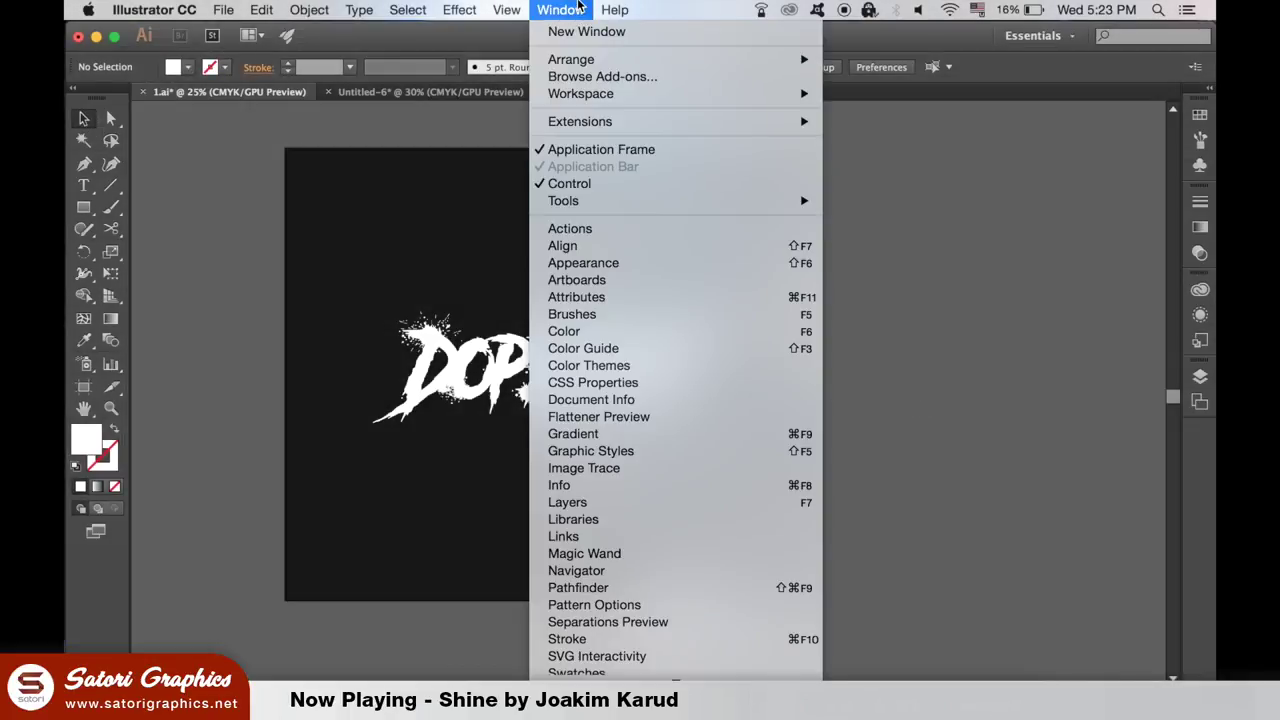
pyautogui.scroll(-5, 643, 471)
pyautogui.moveTo(657, 621)
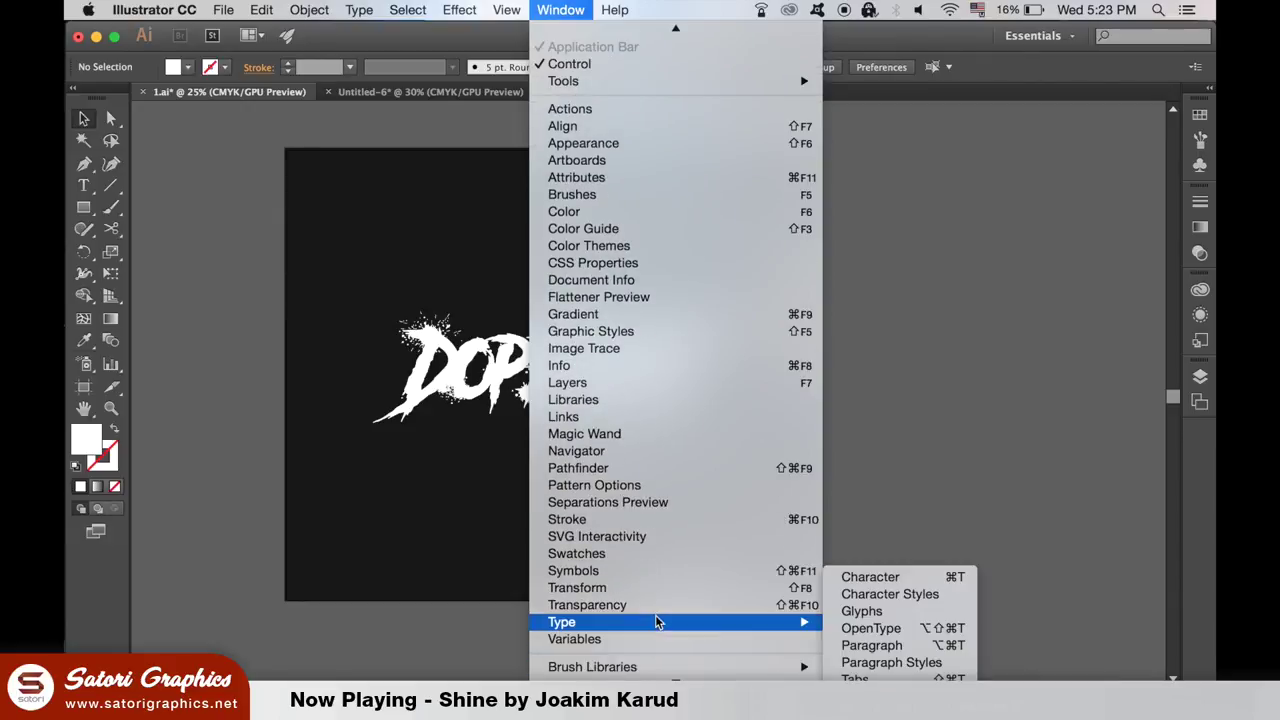
pyautogui.click(664, 472)
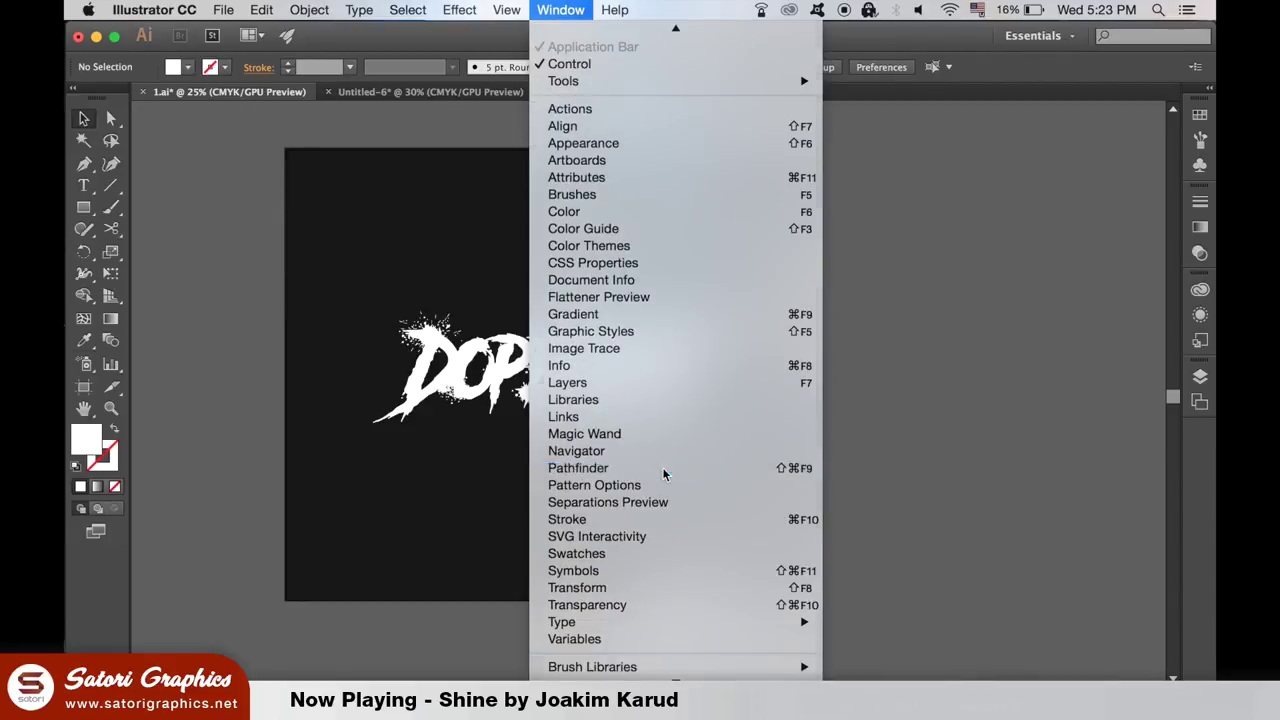
pyautogui.moveTo(330, 196); pyautogui.dragTo(815, 492)
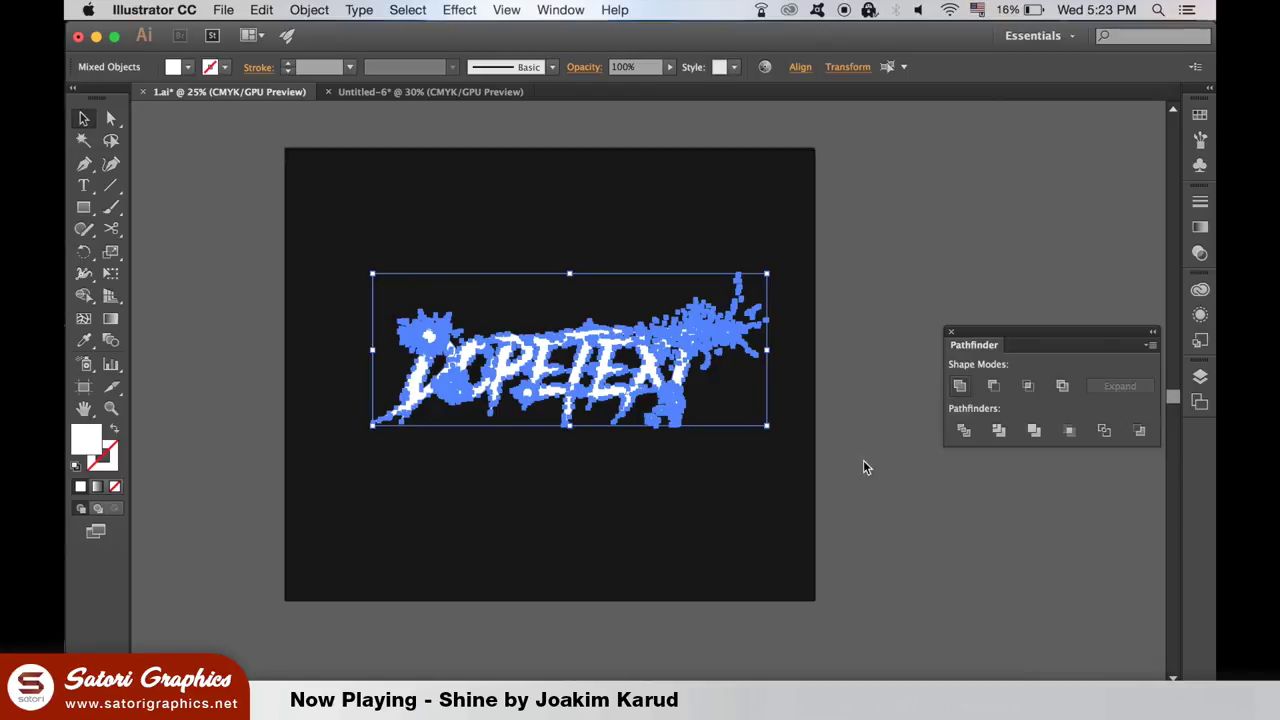
pyautogui.click(865, 458)
pyautogui.click(480, 350)
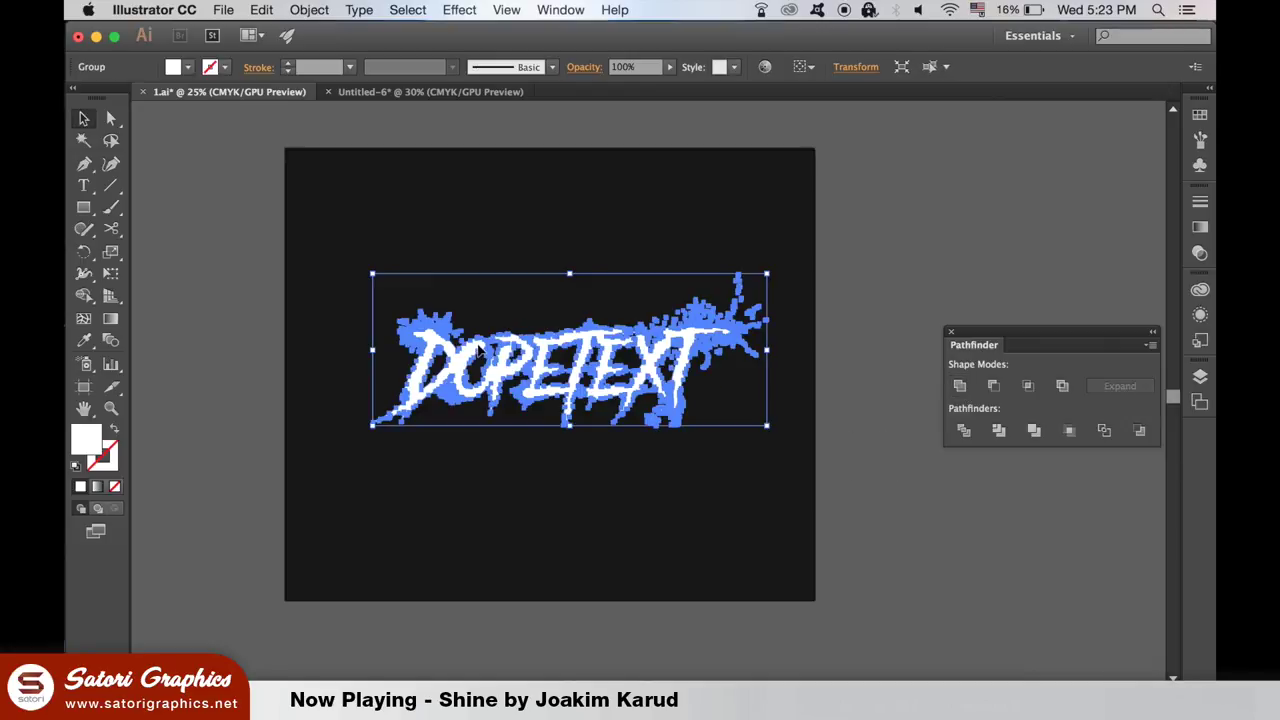
# Shrink the DOPETEXT group, duplicate it, and send the copy behind the original
pyautogui.moveTo(775, 273); pyautogui.dragTo(716, 290)
pyautogui.moveTo(659, 366); pyautogui.dragTo(650, 378)
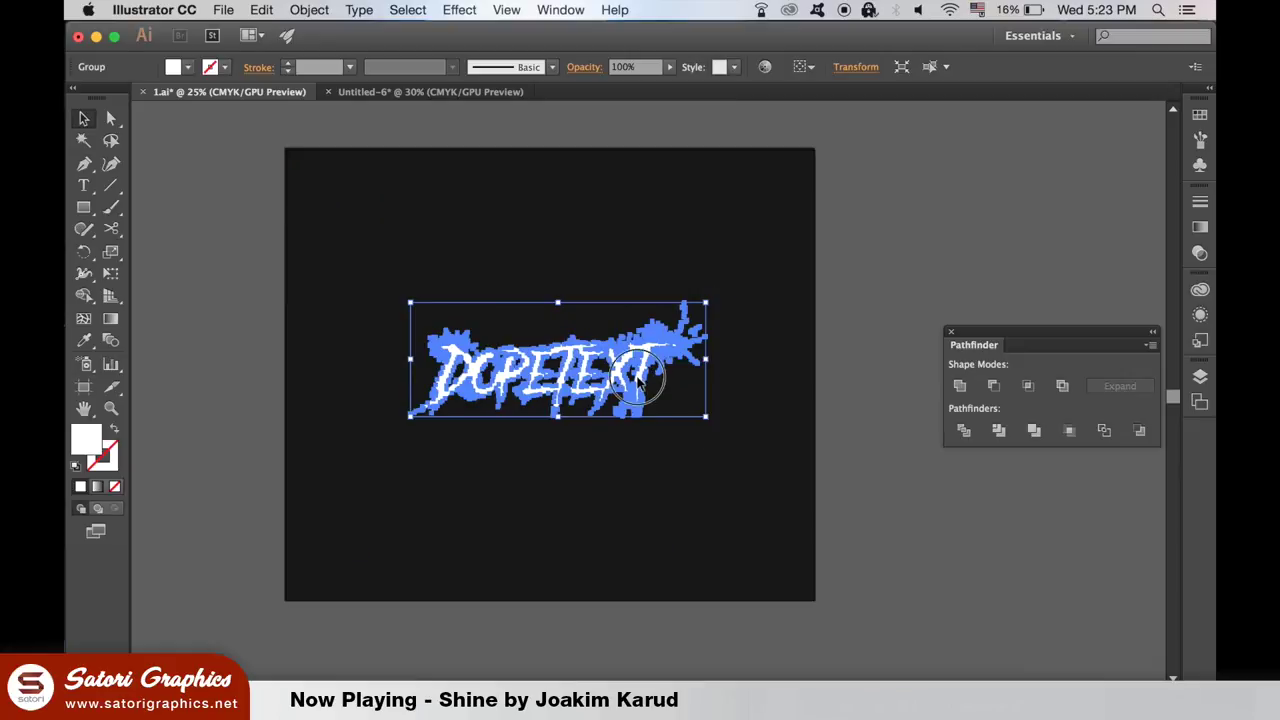
pyautogui.moveTo(638, 377); pyautogui.dragTo(640, 456)
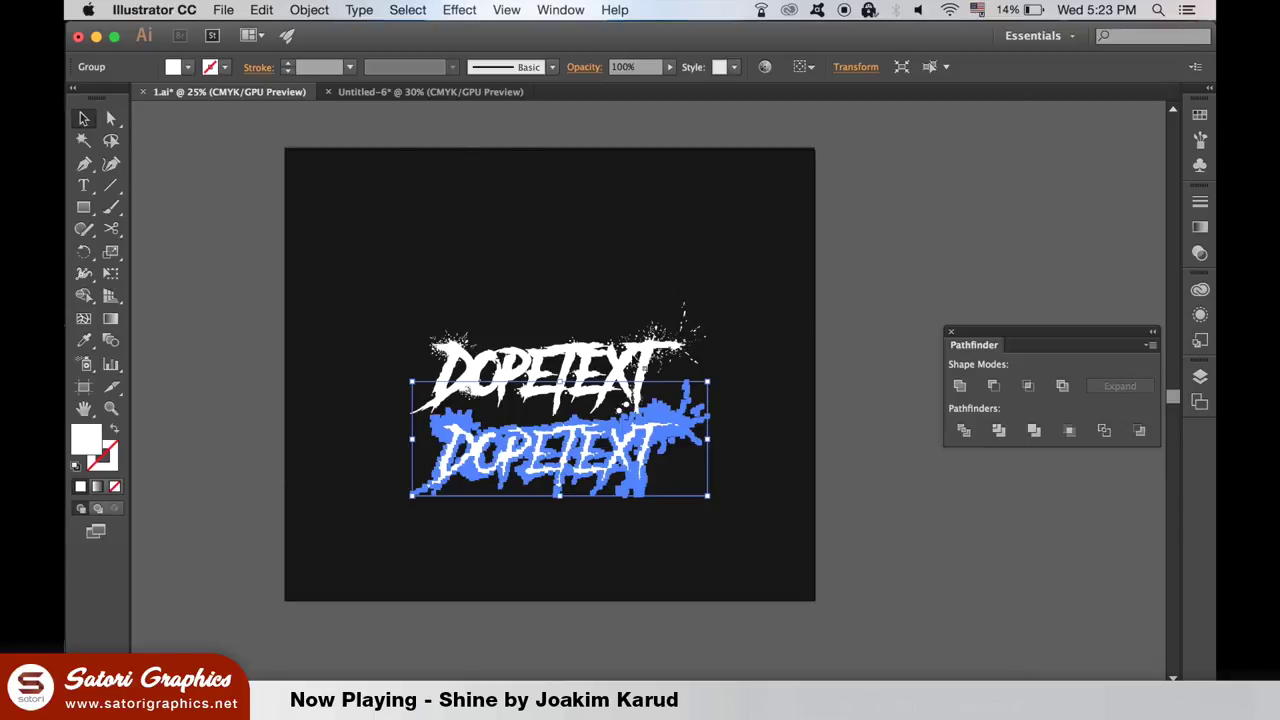
pyautogui.moveTo(649, 386); pyautogui.dragTo(643, 306)
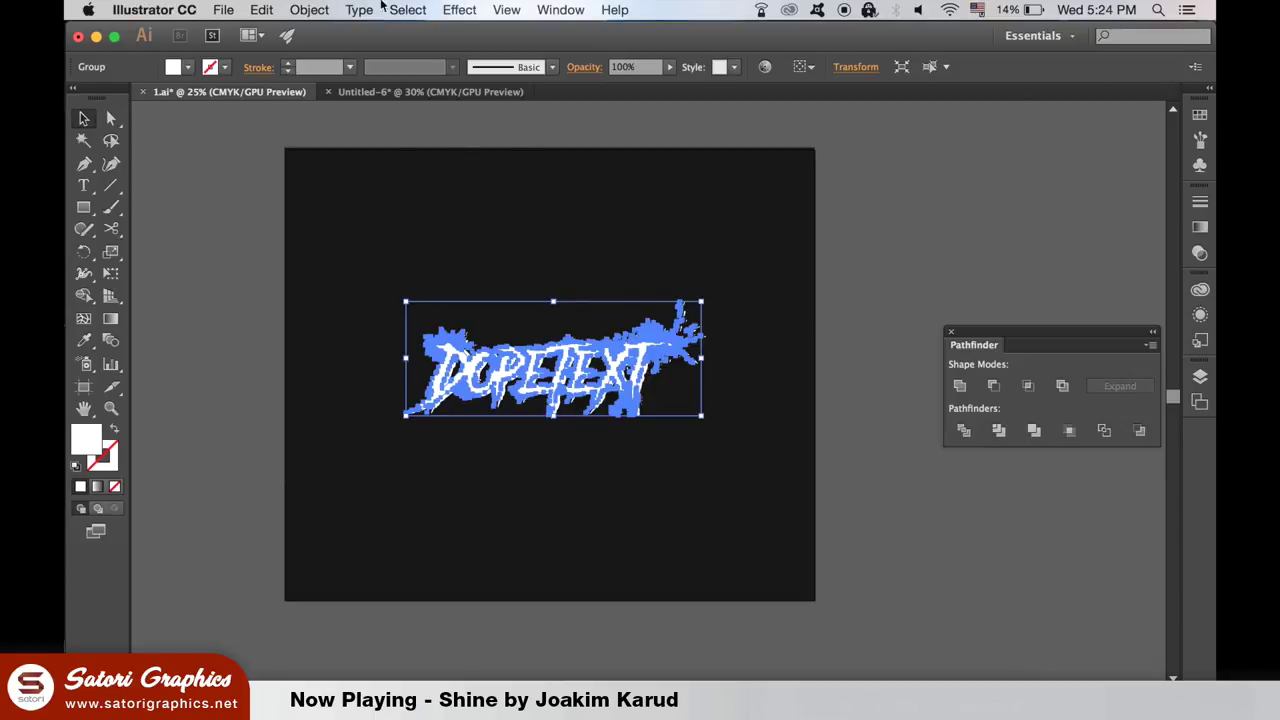
pyautogui.click(309, 9)
pyautogui.moveTo(340, 48)
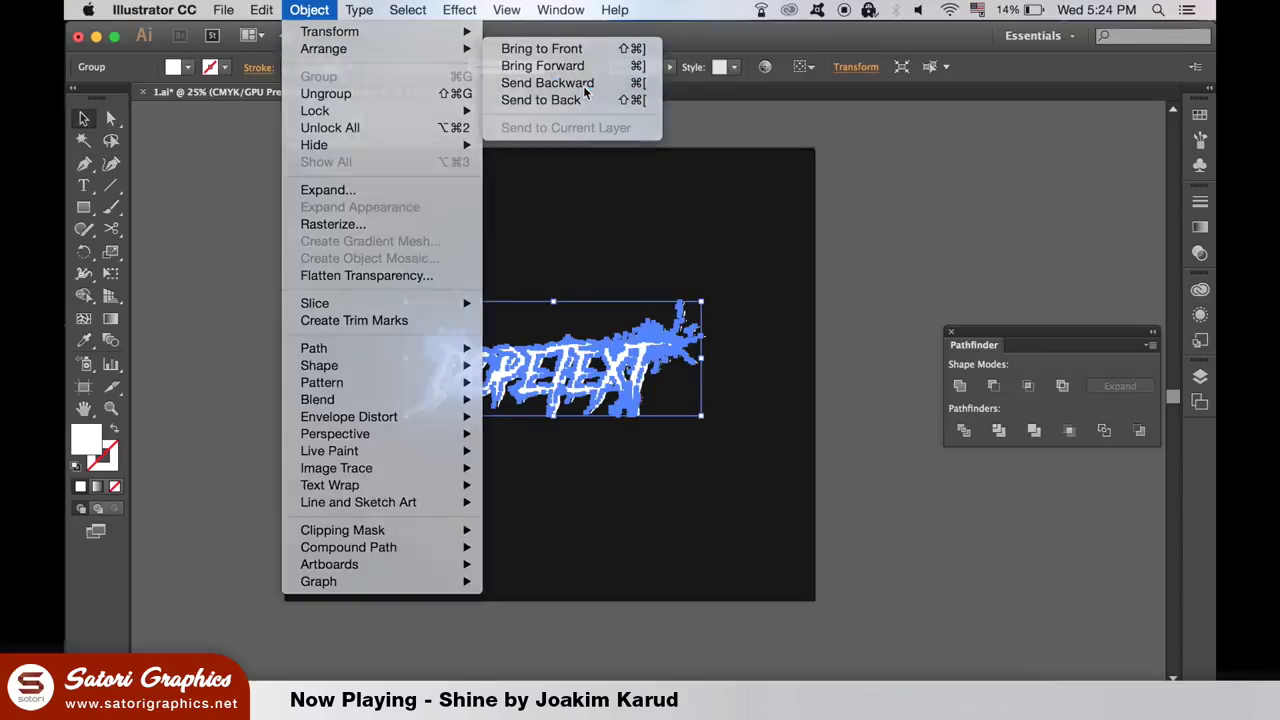
pyautogui.click(952, 278)
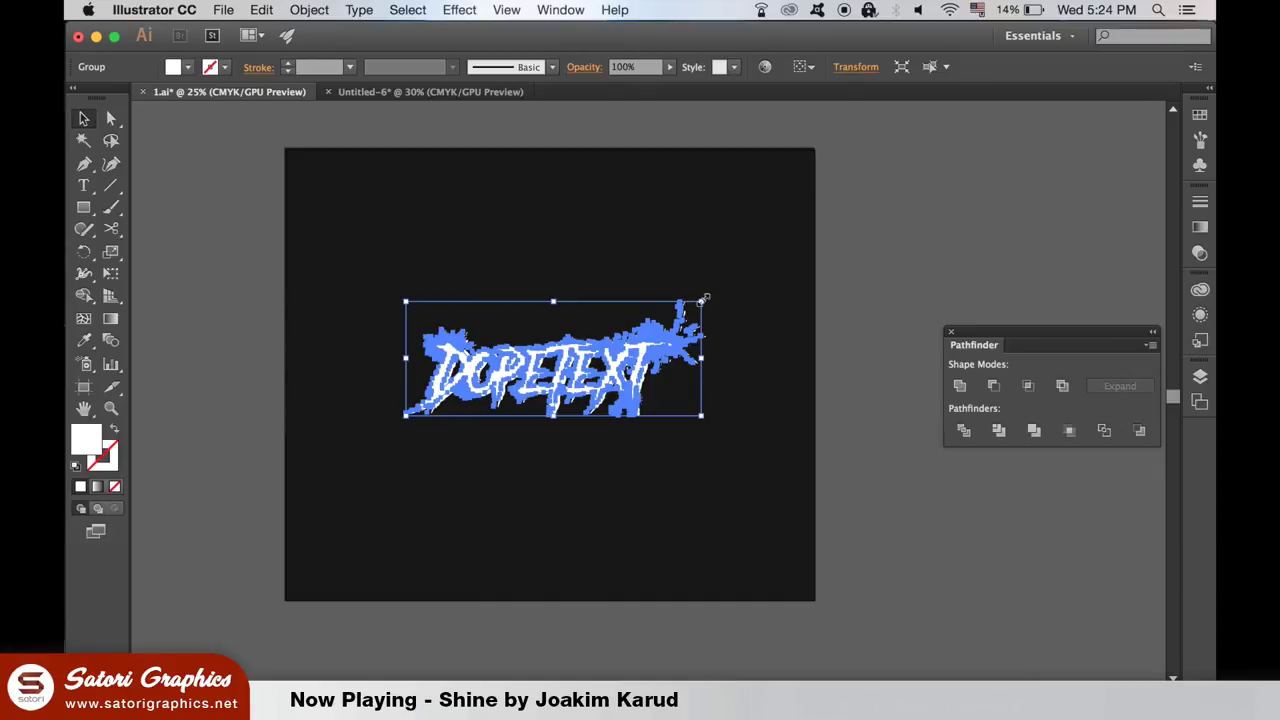
# Enlarge the back copy to 2185×843 px and fade it to 15% opacity
pyautogui.moveTo(726, 276); pyautogui.dragTo(799, 220)
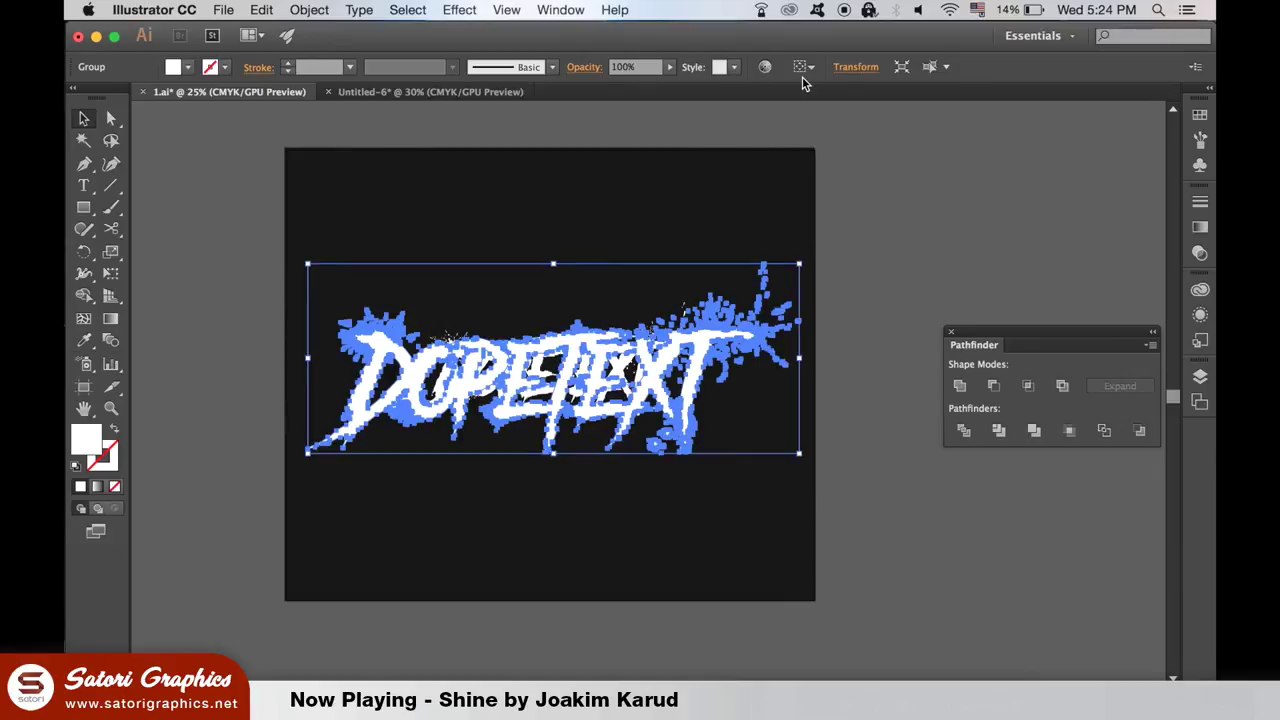
pyautogui.click(670, 67)
pyautogui.moveTo(674, 86); pyautogui.dragTo(601, 86)
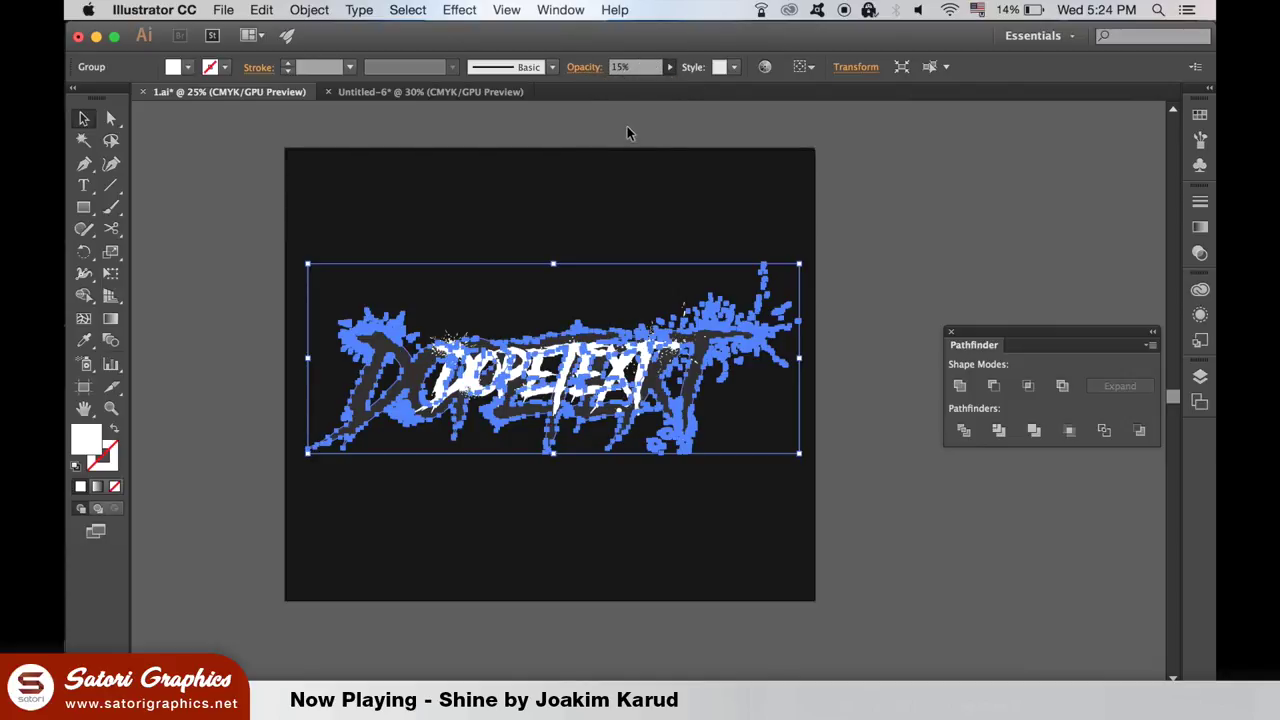
pyautogui.click(628, 128)
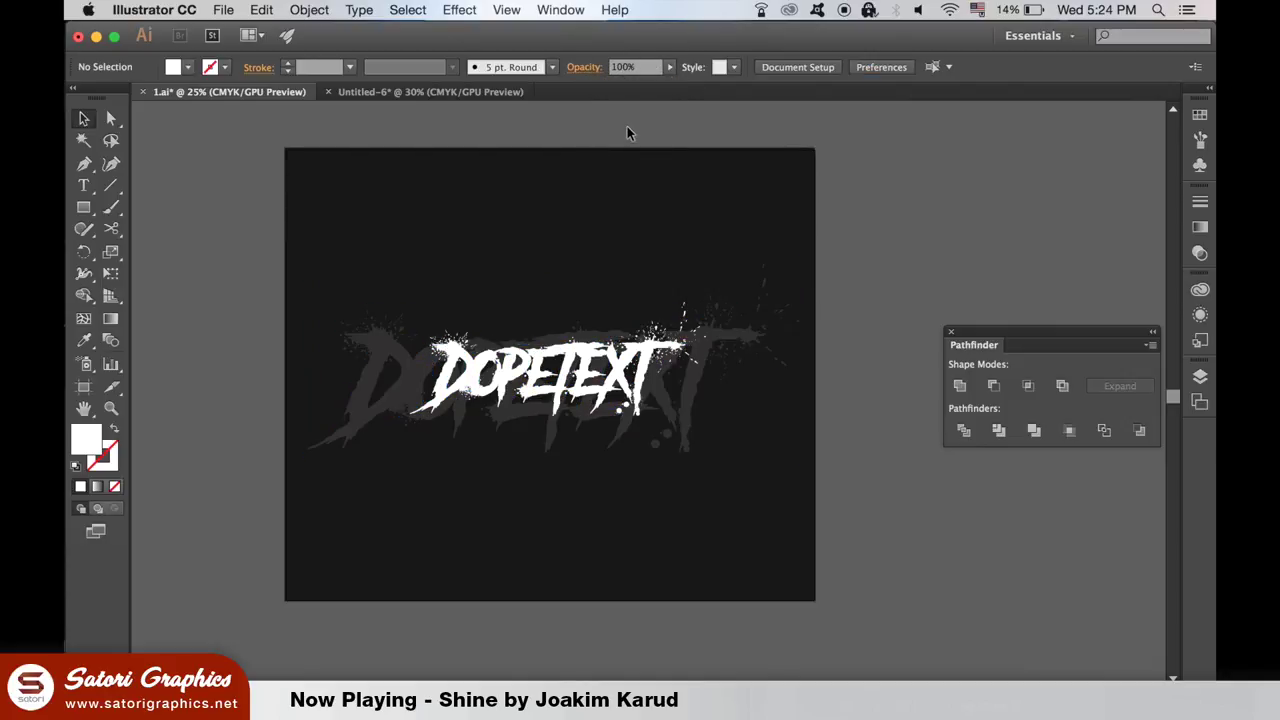
pyautogui.click(690, 377)
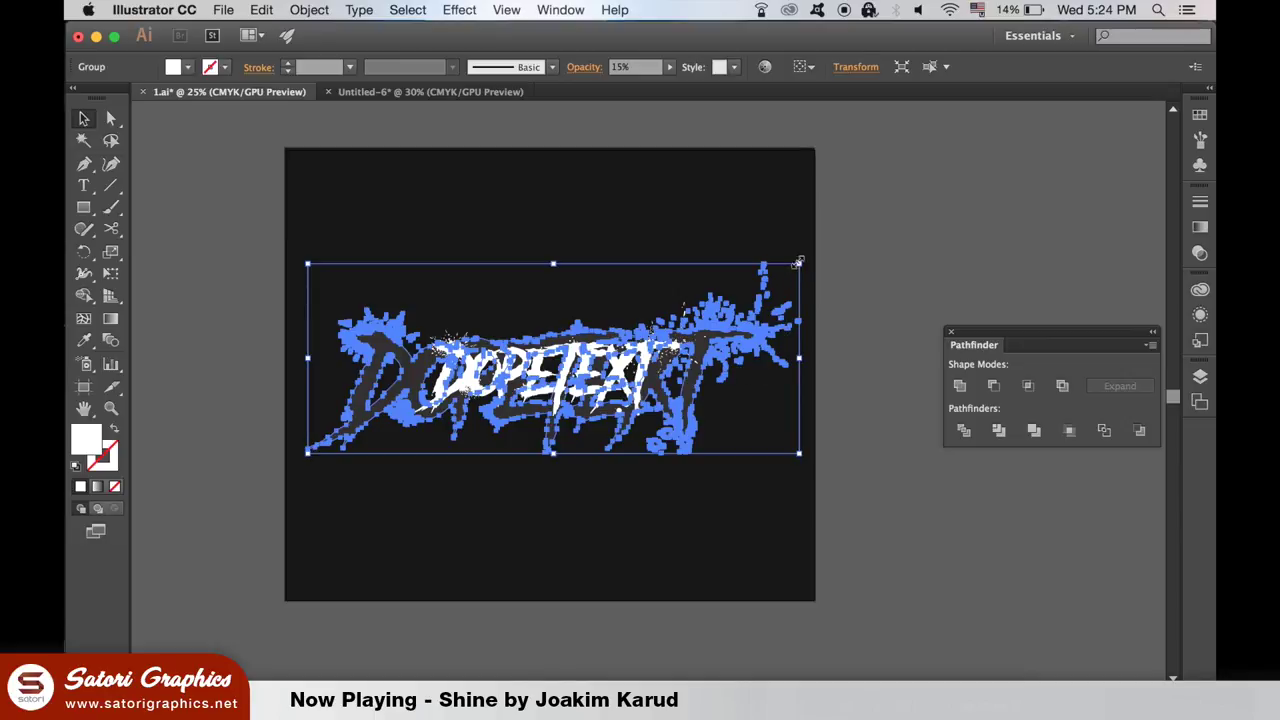
pyautogui.moveTo(797, 262)
pyautogui.mouseDown()
pyautogui.moveTo(791, 251)
pyautogui.moveTo(800, 262)
pyautogui.mouseUp()
pyautogui.click(902, 258)
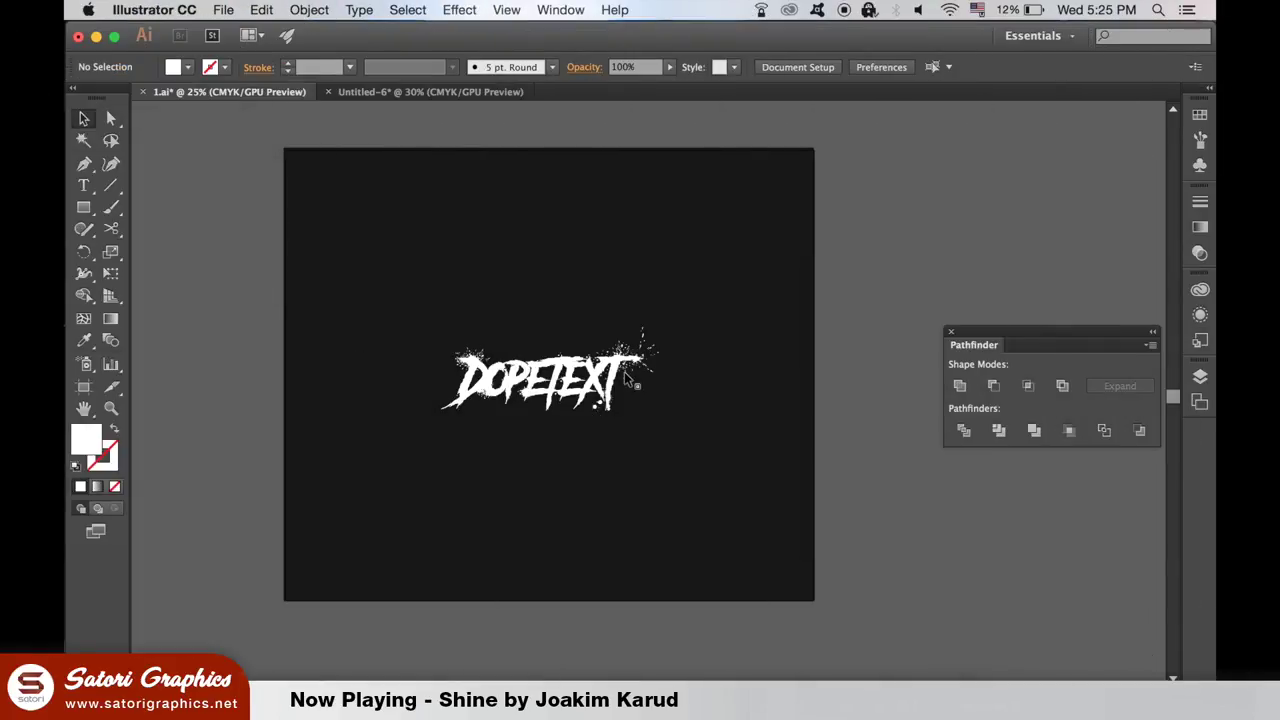
# Enlarge the DOPETEXT lettering and apply a gradient fill with a green starting stop
pyautogui.click(620, 377)
pyautogui.moveTo(662, 326); pyautogui.dragTo(791, 266)
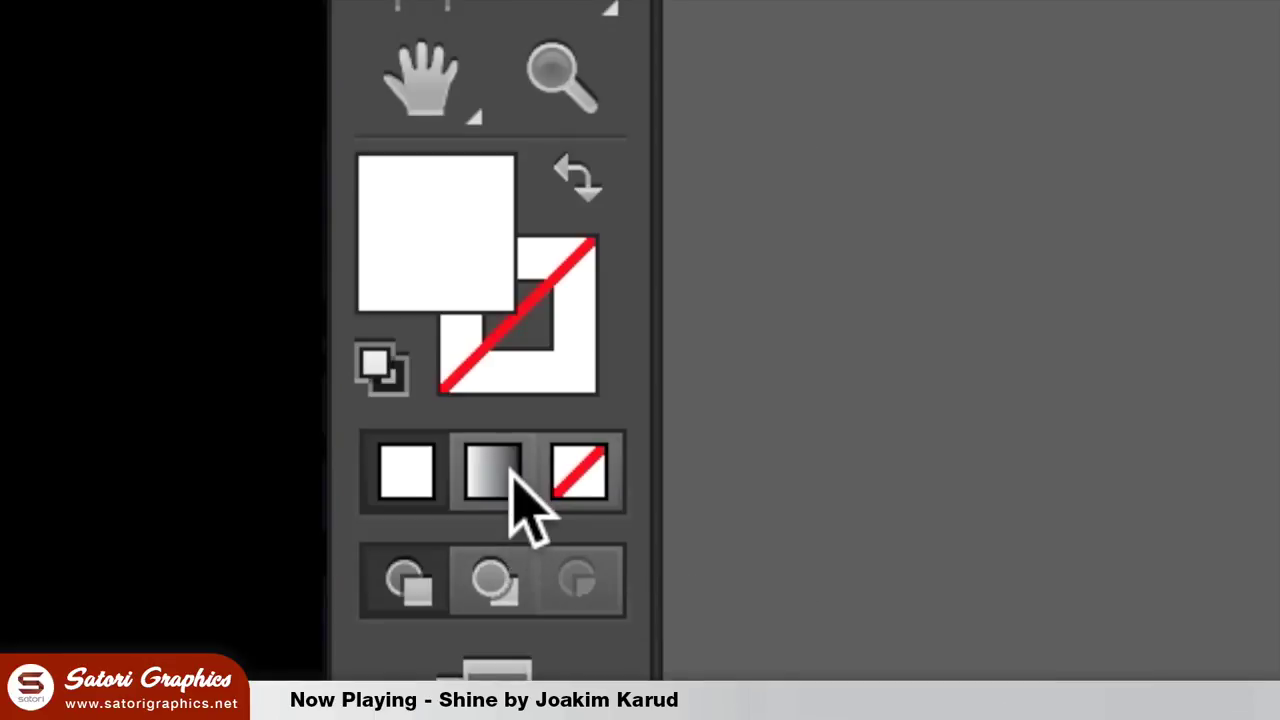
pyautogui.click(515, 490)
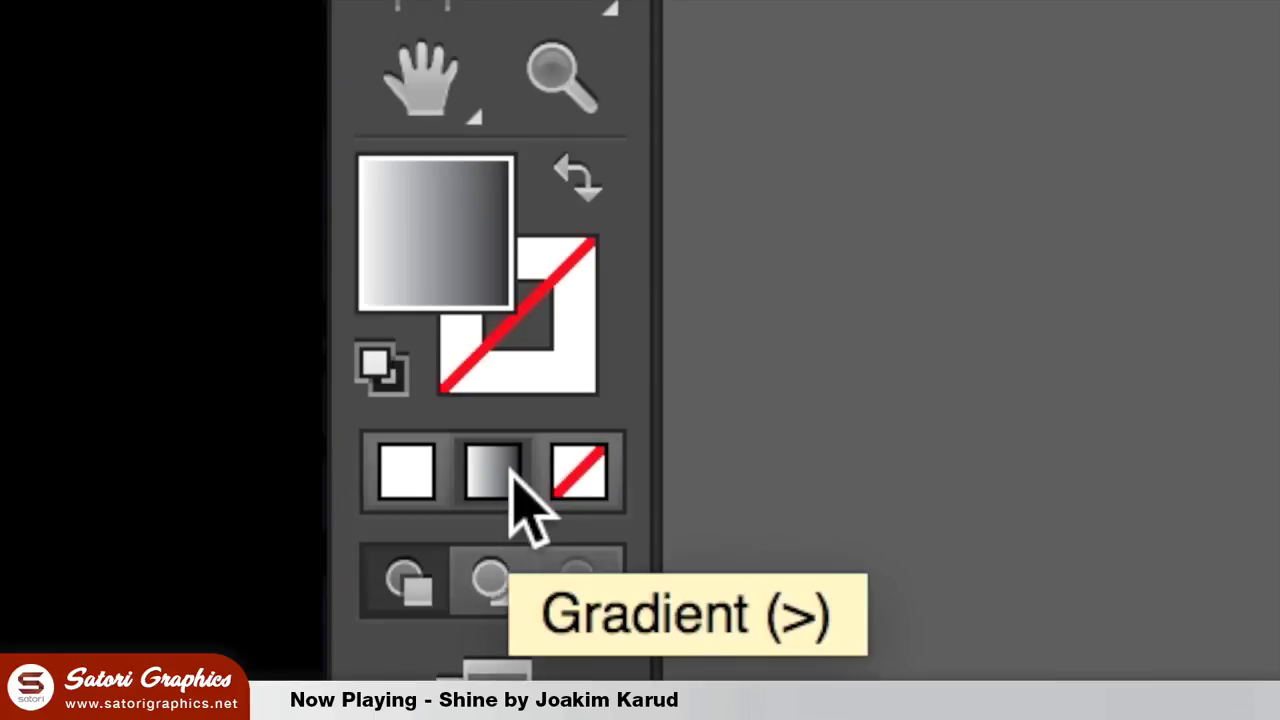
pyautogui.doubleClick(978, 419)
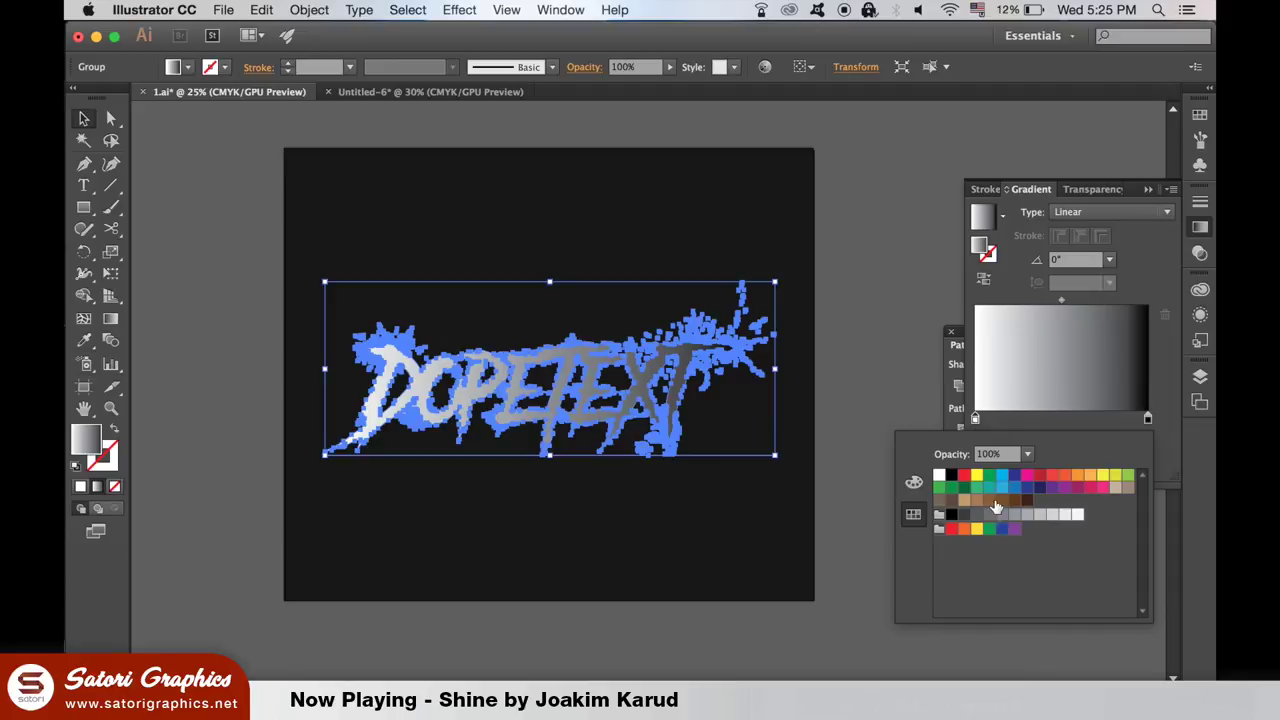
pyautogui.click(942, 490)
pyautogui.click(1057, 420)
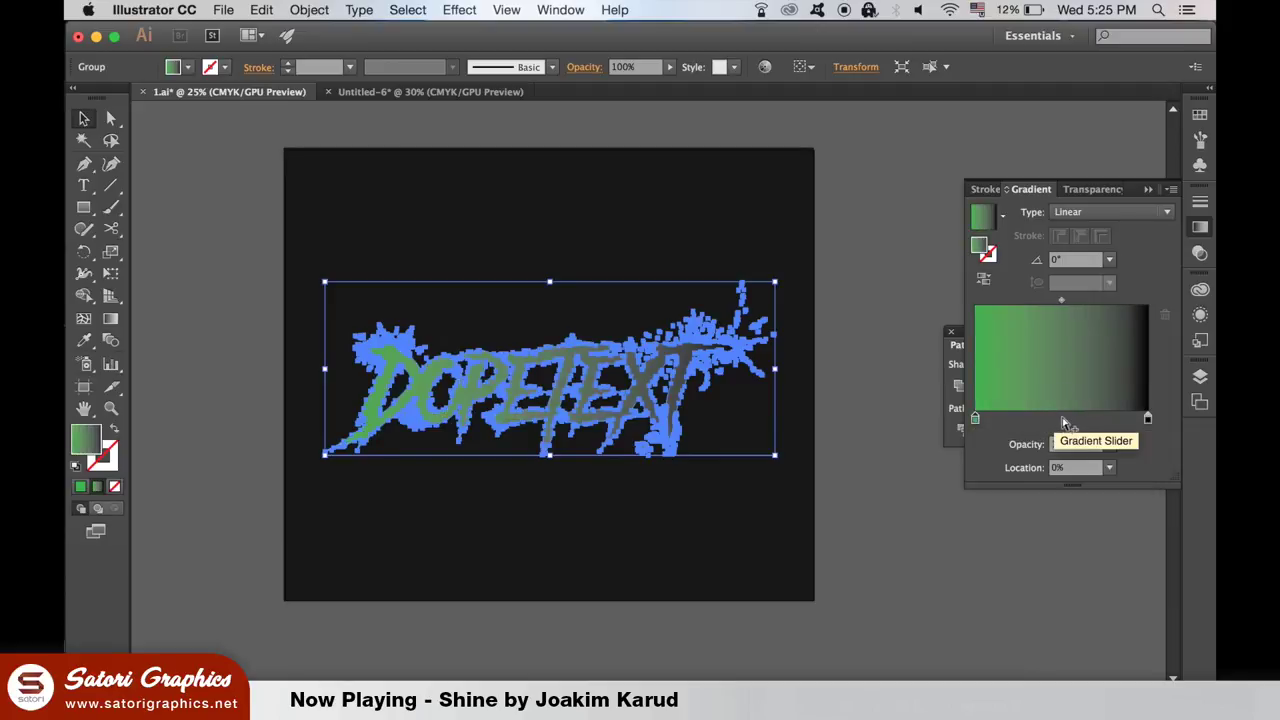
# Add a yellow middle stop and set the end stop to teal using CMYK sliders
pyautogui.click(1063, 418)
pyautogui.doubleClick(1063, 419)
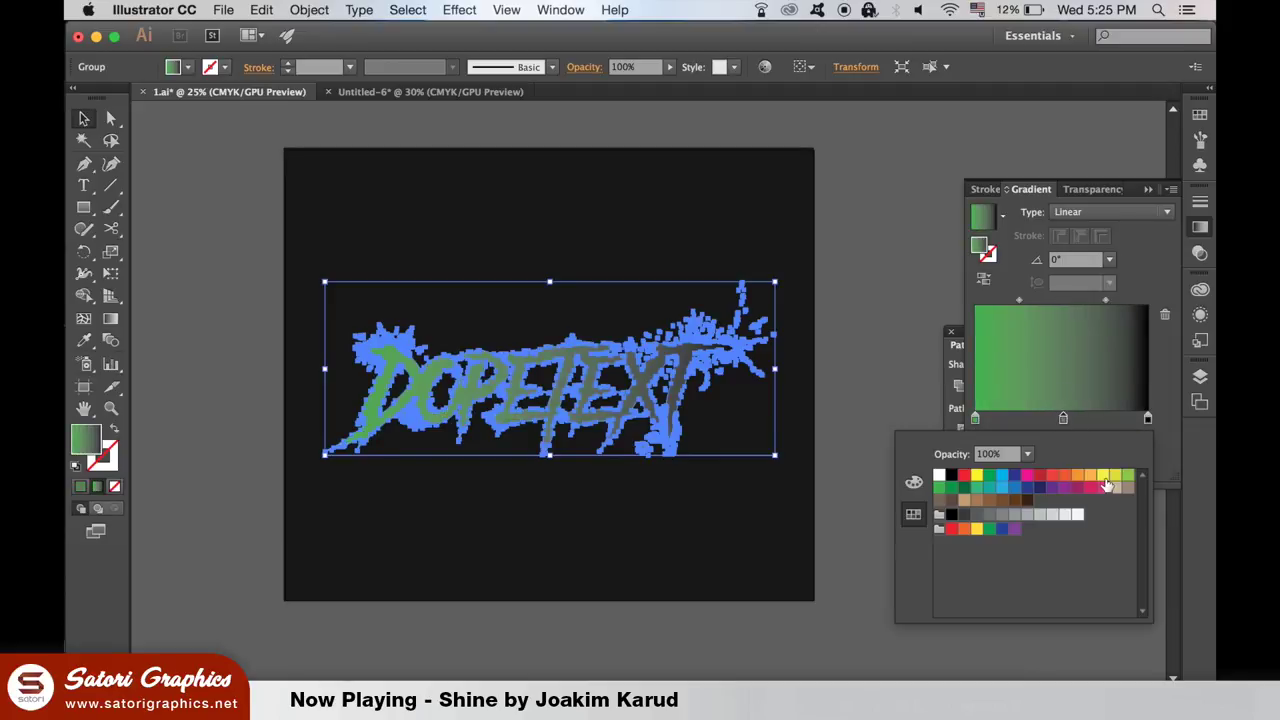
pyautogui.click(1103, 476)
pyautogui.doubleClick(1148, 419)
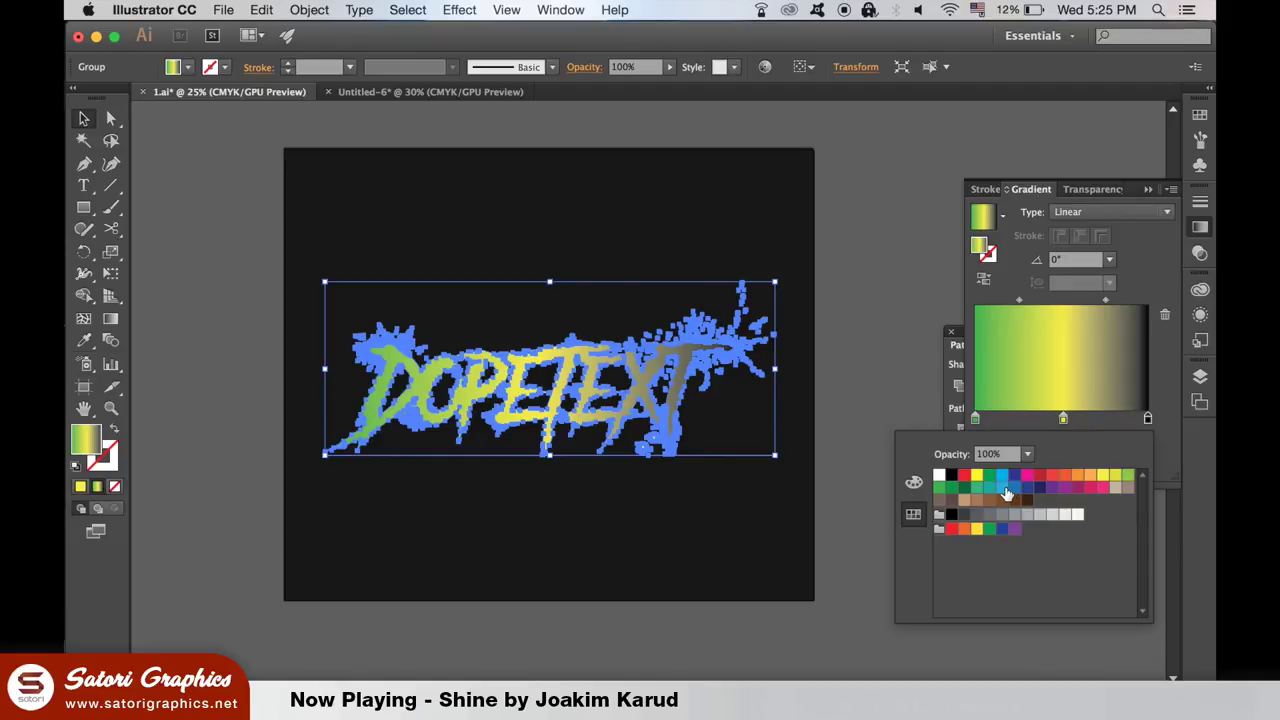
pyautogui.click(1005, 490)
pyautogui.click(914, 482)
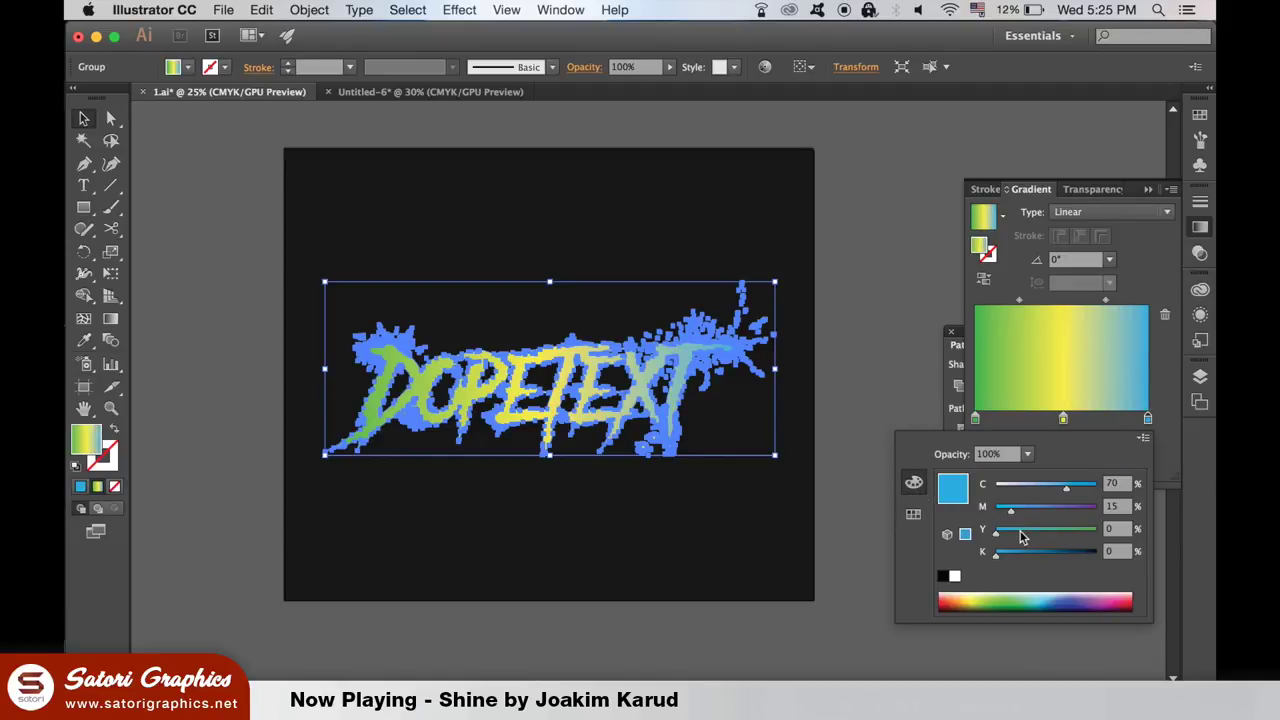
pyautogui.moveTo(1011, 510); pyautogui.dragTo(1026, 532)
pyautogui.click(906, 294)
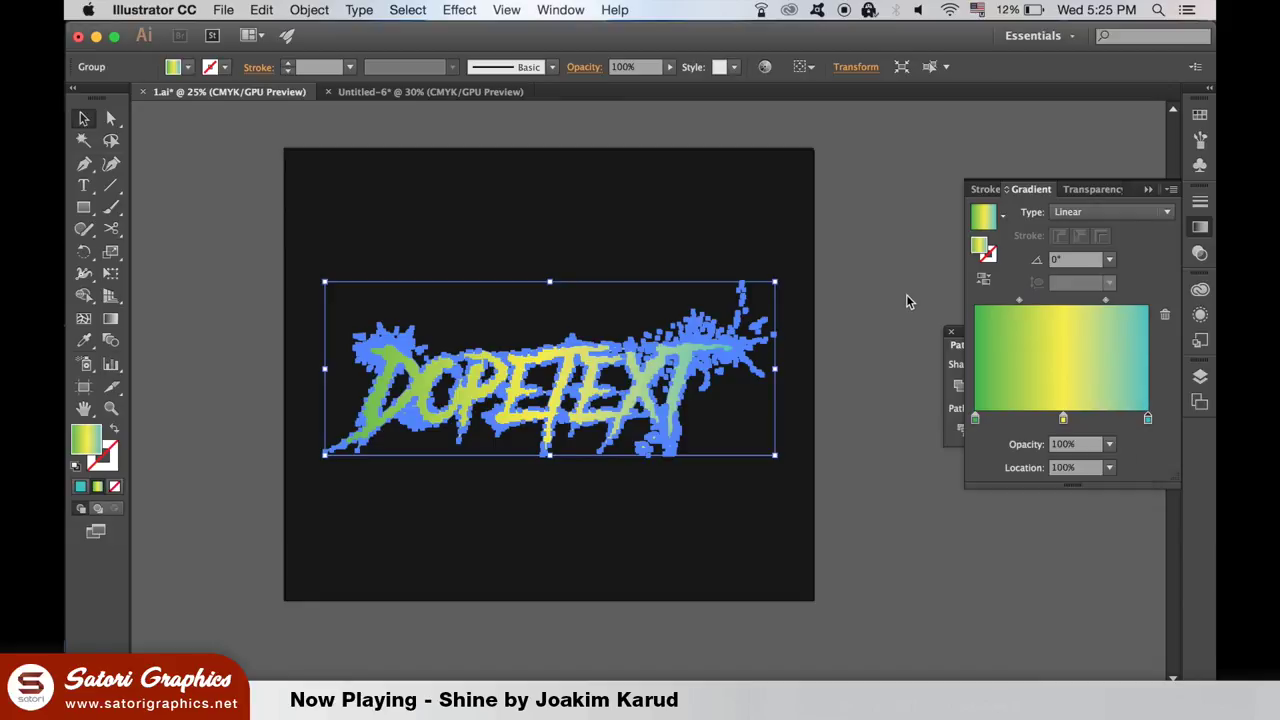
pyautogui.click(906, 298)
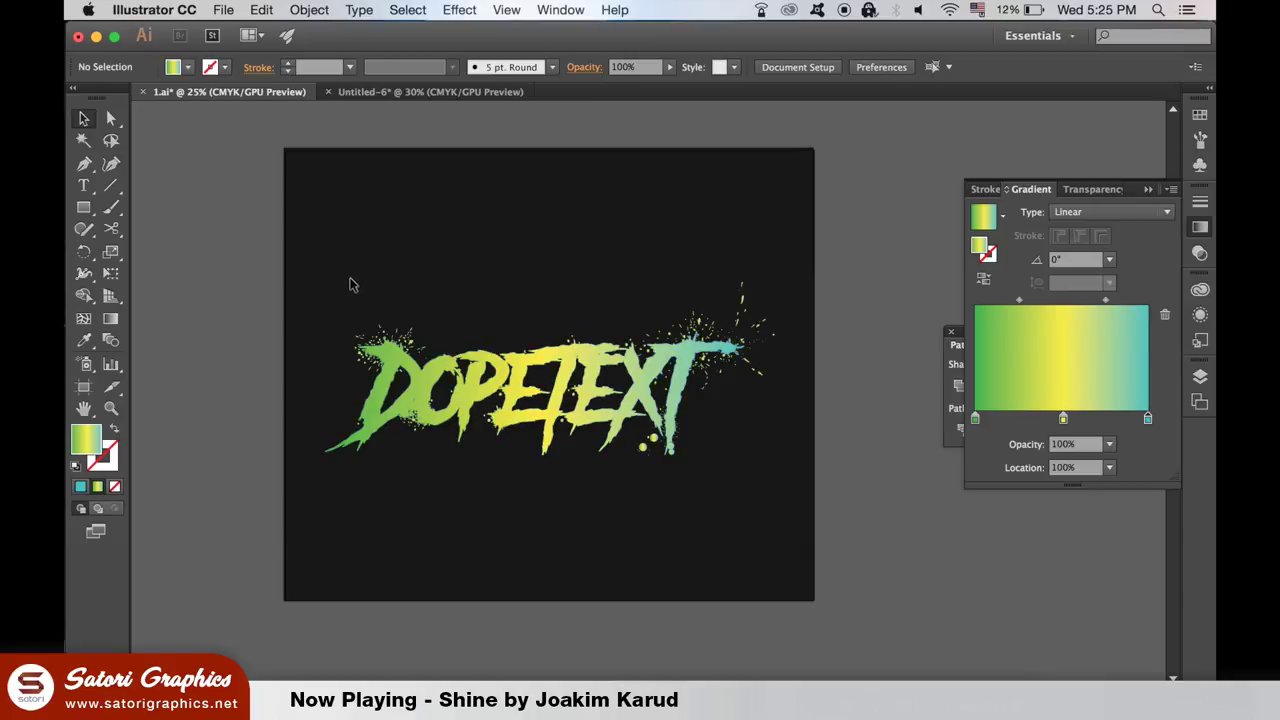
pyautogui.click(680, 381)
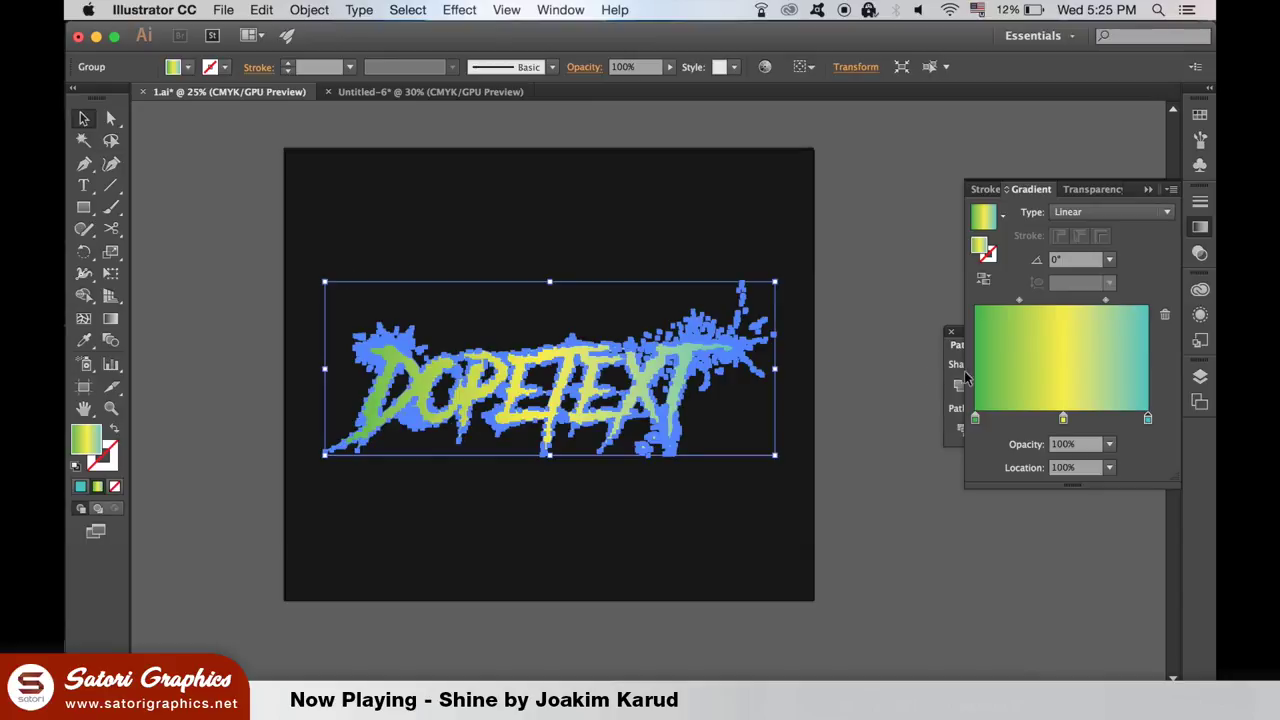
pyautogui.click(109, 321)
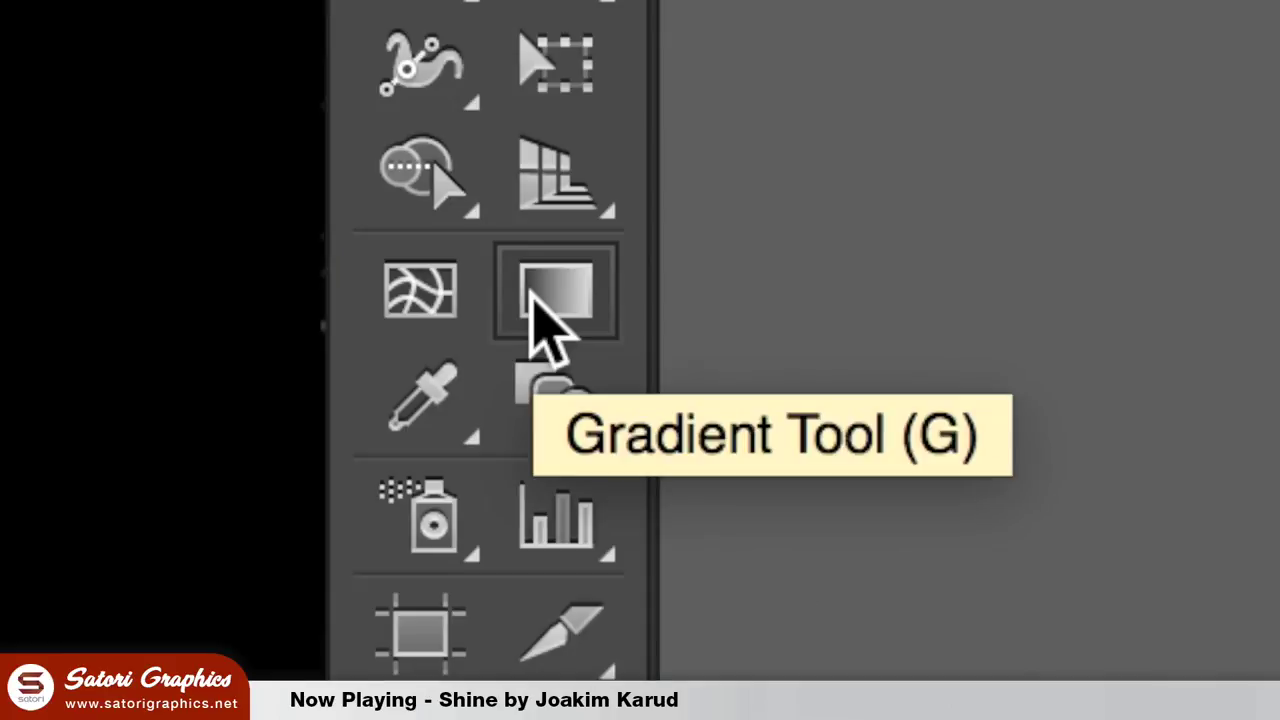